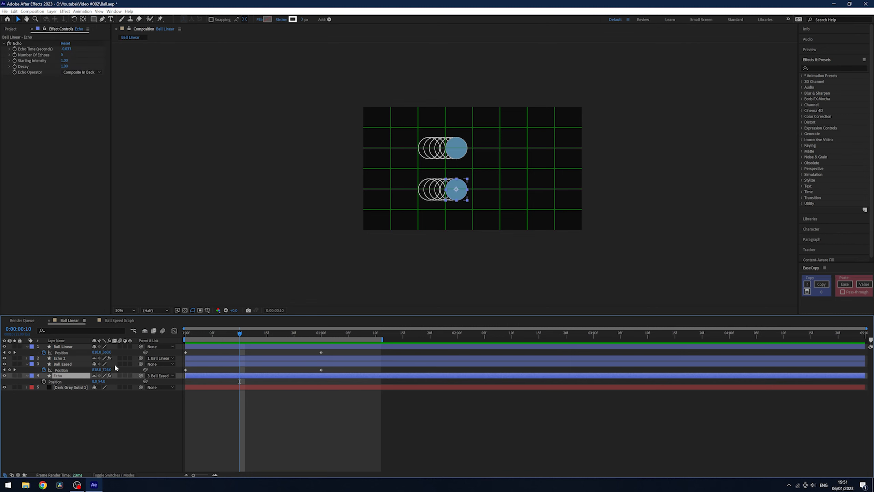
- Hide the shy Echo layers from the timeline and scrub through the animation of both balls
{"action": "left_click", "coordinate": [145, 332]}
{"action": "left_click_drag", "start_coordinate": [249, 338], "coordinate": [304, 336]}
{"action": "key", "text": "ctrl+z"}
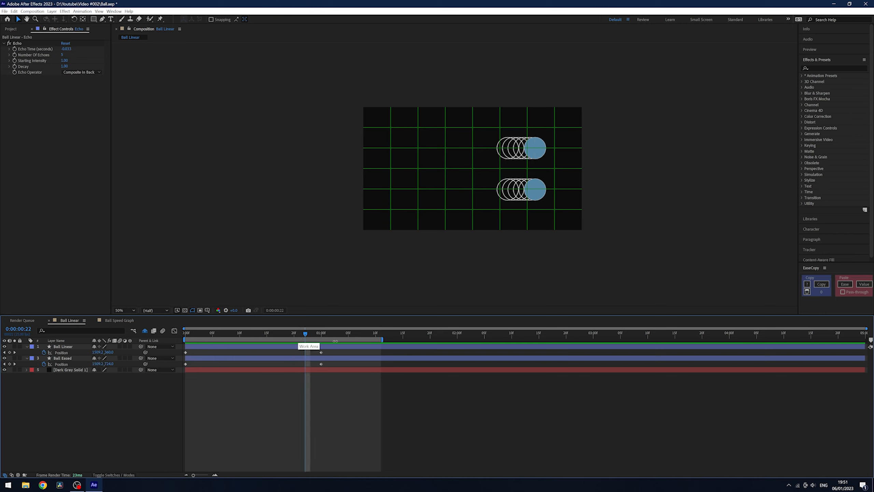
- Preview the linear motion of both balls between the first keyframes and the ones at one second
{"action": "key", "text": "k"}
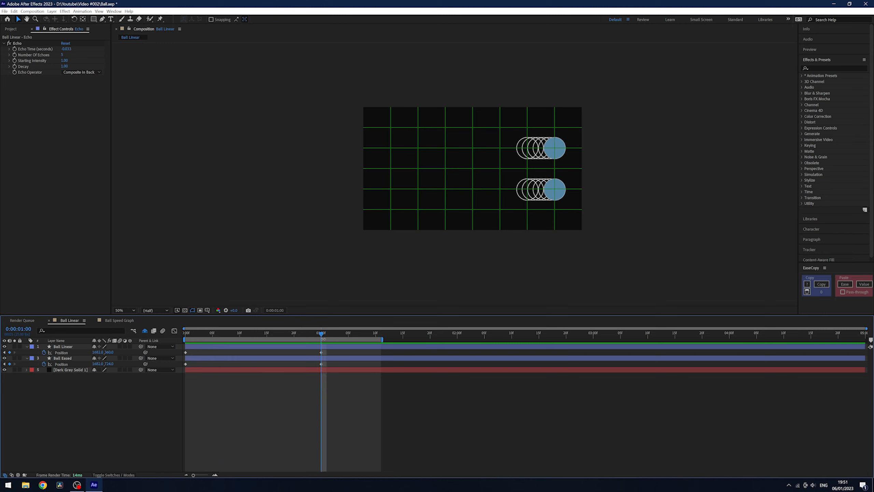
{"action": "left_click_drag", "start_coordinate": [265, 333], "coordinate": [185, 341]}
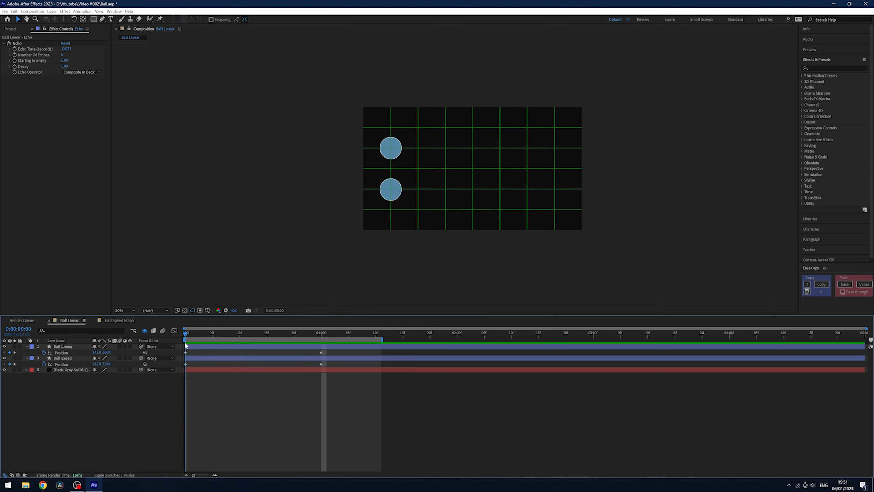
{"action": "key", "text": "space"}
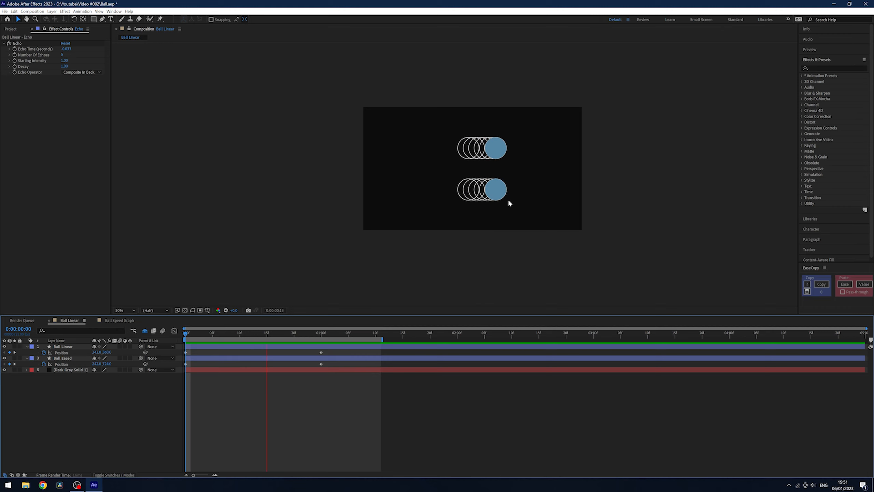
{"action": "left_click", "coordinate": [321, 332]}
{"action": "left_click_drag", "start_coordinate": [320, 334], "coordinate": [260, 362]}
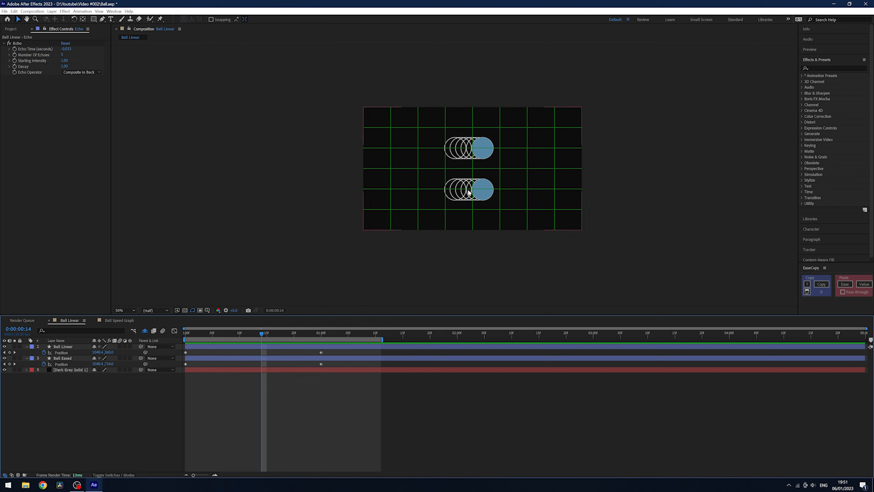
- Examine the echo spacing of both balls frame by frame, backward and forward, in the enlarged composition view
{"action": "scroll", "coordinate": [469, 192], "scroll_direction": "up", "scroll_amount": 2}
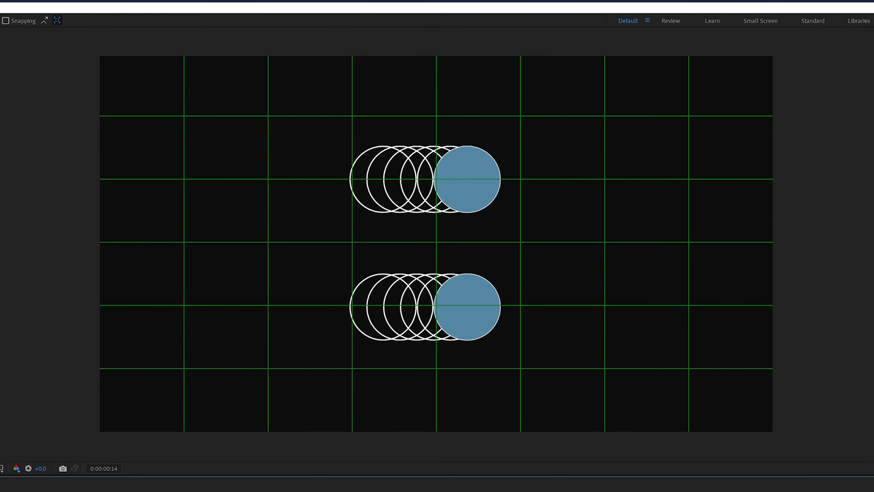
{"action": "key", "text": "Page_Up"}
{"action": "key", "text": "Page_Up"}
{"action": "key", "text": "Page_Up"}
{"action": "key", "text": "Page_Up"}
{"action": "key", "text": "Page_Up"}
{"action": "key", "text": "Page_Up"}
{"action": "key", "text": "Page_Up"}
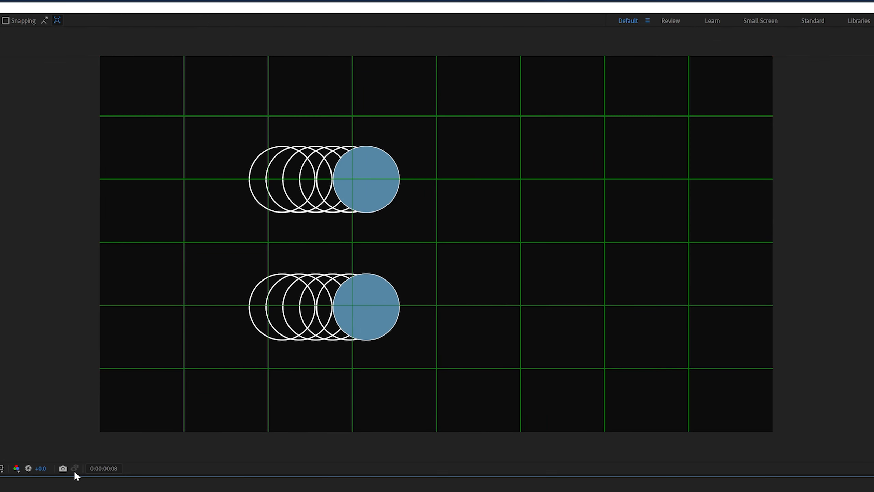
{"action": "key", "text": "Page_Up"}
{"action": "key", "text": "Page_Up"}
{"action": "key", "text": "Page_Up"}
{"action": "key", "text": "Page_Up"}
{"action": "key", "text": "Page_Up"}
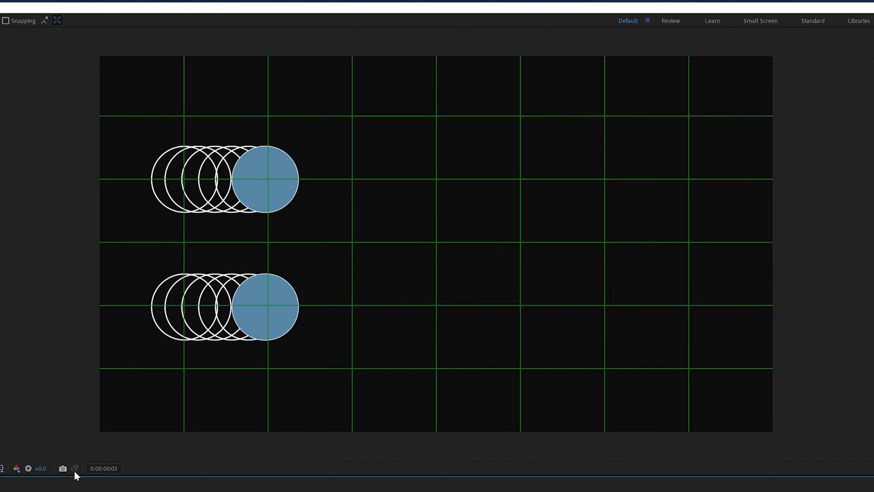
{"action": "key", "text": "Page_Up"}
{"action": "key", "text": "Page_Up"}
{"action": "key", "text": "Page_Down"}
{"action": "key", "text": "Page_Down"}
{"action": "key", "text": "Page_Down"}
{"action": "key", "text": "Page_Down"}
{"action": "key", "text": "Page_Down"}
{"action": "key", "text": "Page_Down"}
{"action": "key", "text": "Page_Down"}
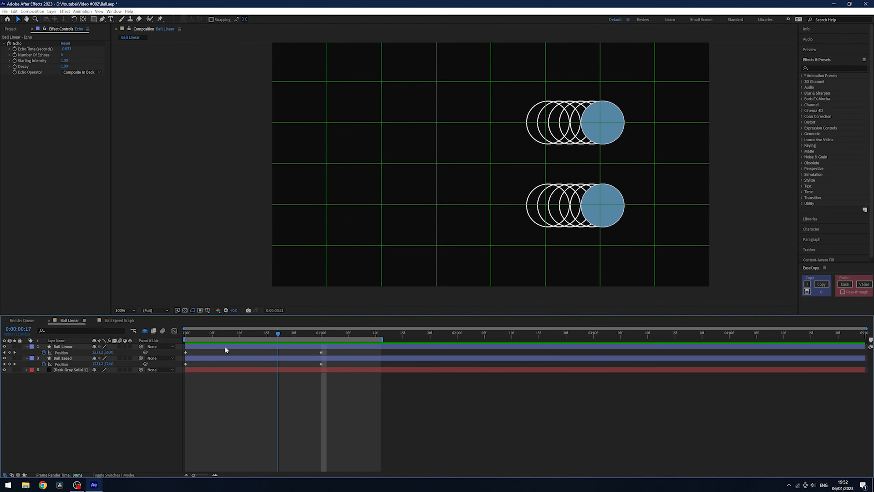
{"action": "key", "text": "space"}
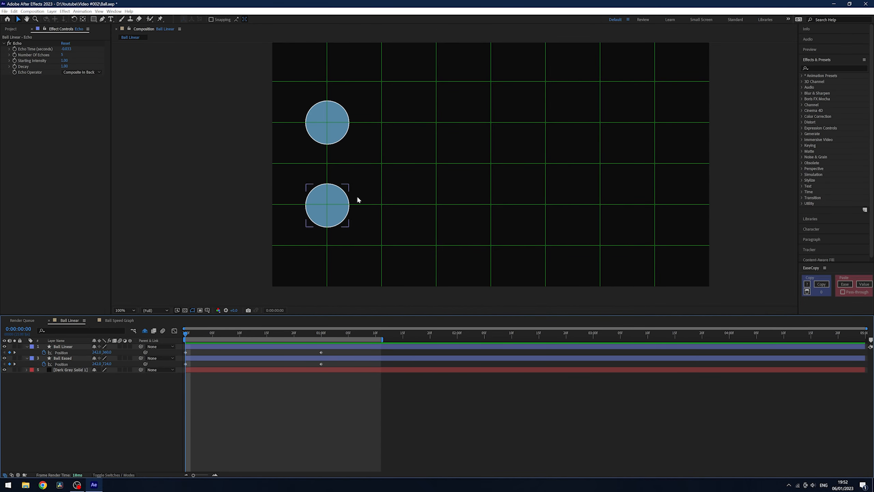
- Apply Easy Ease to both Position keyframes of the Ball Eased layer
{"action": "scroll", "coordinate": [356, 196], "scroll_direction": "down", "scroll_amount": 2}
{"action": "left_click_drag", "start_coordinate": [356, 362], "coordinate": [175, 381]}
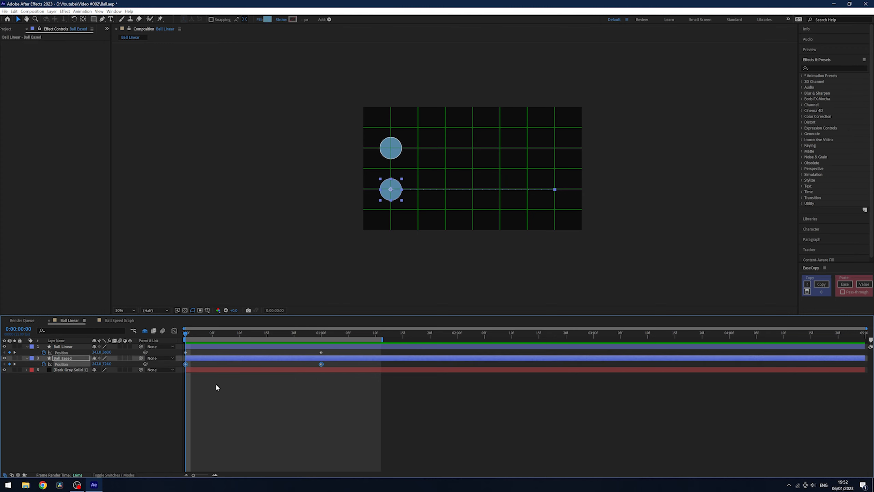
{"action": "left_click", "coordinate": [82, 11]}
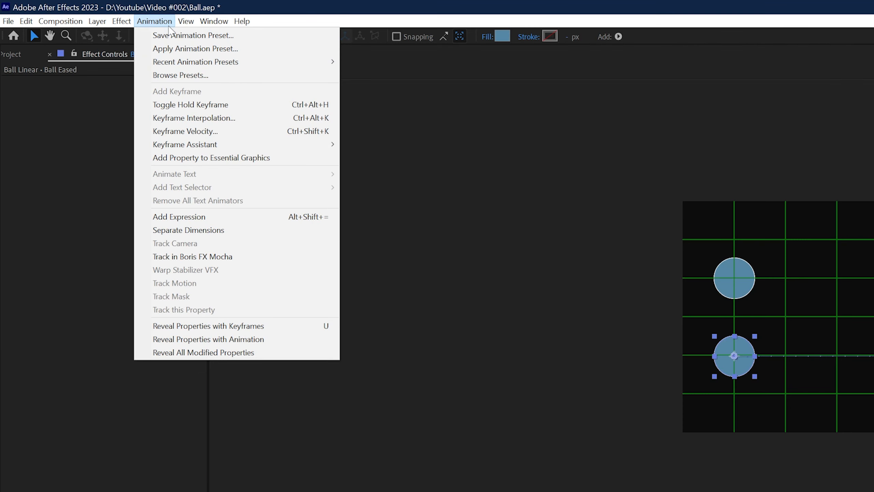
{"action": "mouse_move", "coordinate": [211, 144]}
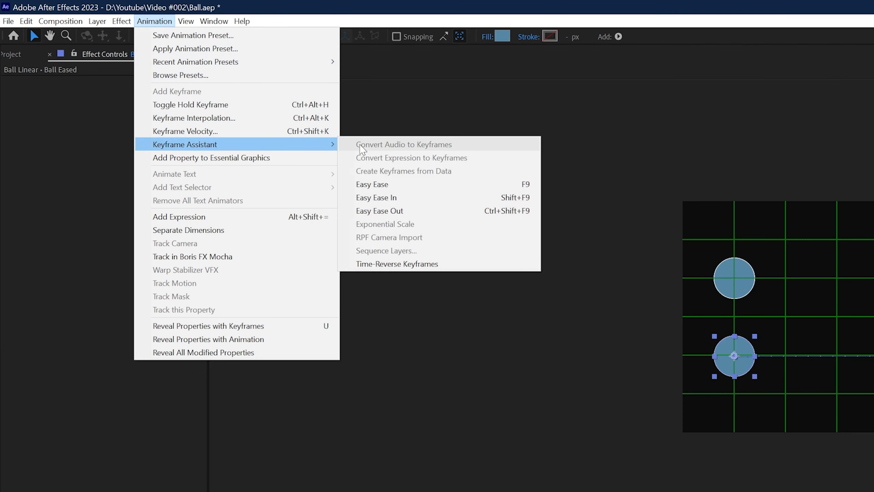
{"action": "left_click", "coordinate": [386, 189]}
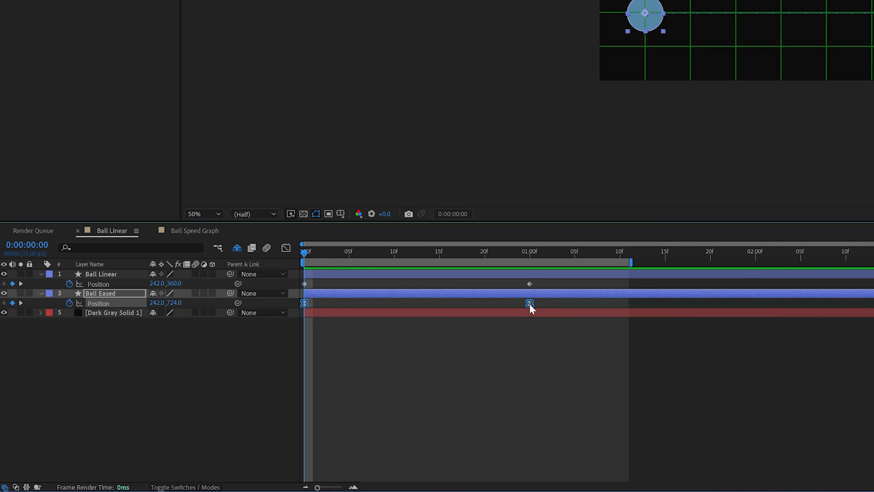
{"action": "left_click", "coordinate": [550, 303]}
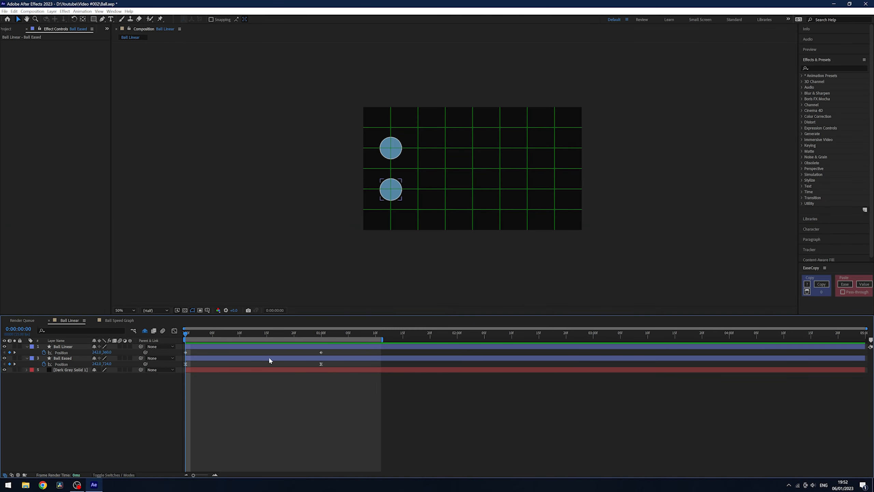
- Play the animation and step back frame by frame around its middle to compare eased and linear echo spacing
{"action": "key", "text": "space"}
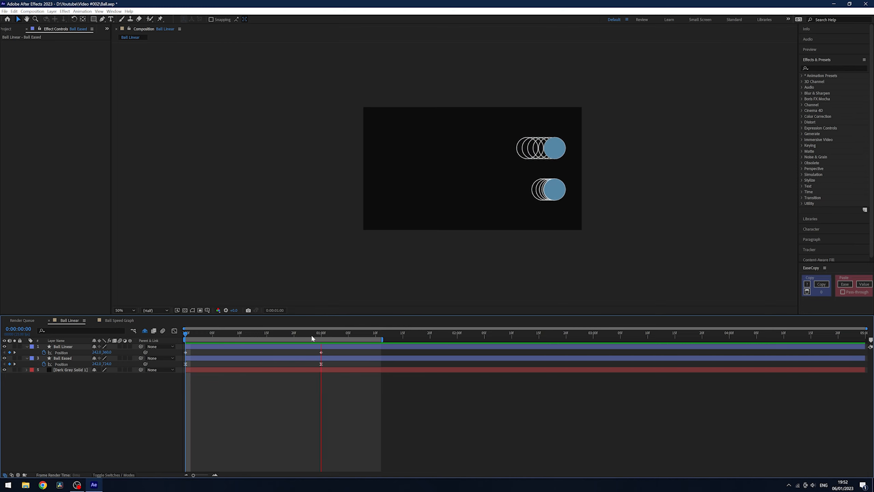
{"action": "left_click_drag", "start_coordinate": [323, 332], "coordinate": [255, 344]}
{"action": "scroll", "coordinate": [428, 149], "scroll_direction": "up", "scroll_amount": 1}
{"action": "key", "text": "Page_Up"}
{"action": "key", "text": "Page_Up"}
{"action": "key", "text": "Page_Up"}
{"action": "key", "text": "Page_Up"}
{"action": "key", "text": "Page_Up"}
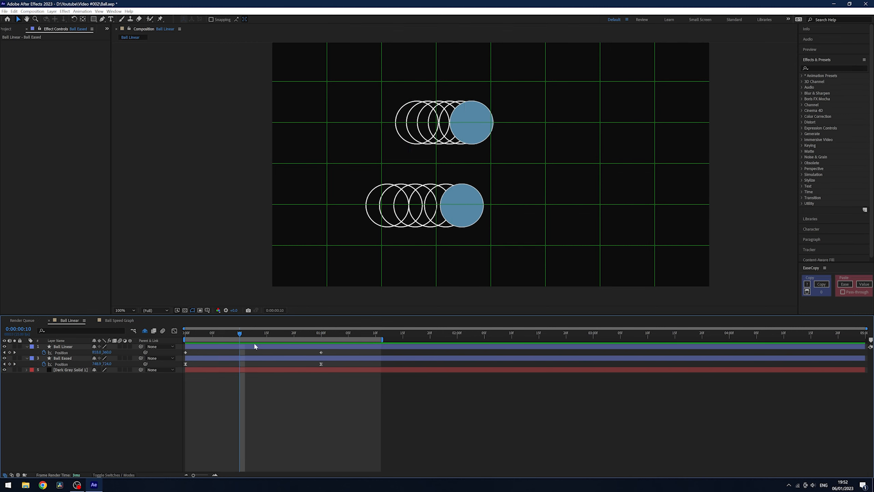
{"action": "key", "text": "Page_Up"}
- Replay the animation several times from the first frame to compare the speed of the linear and eased balls
{"action": "left_click_drag", "start_coordinate": [224, 335], "coordinate": [162, 342]}
{"action": "key", "text": "space"}
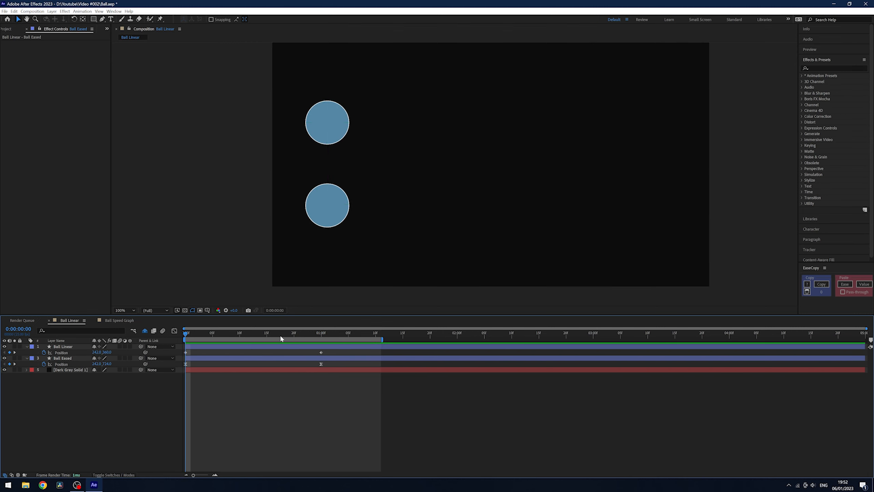
{"action": "key", "text": "space"}
{"action": "left_click_drag", "start_coordinate": [272, 333], "coordinate": [162, 340]}
{"action": "key", "text": "space"}
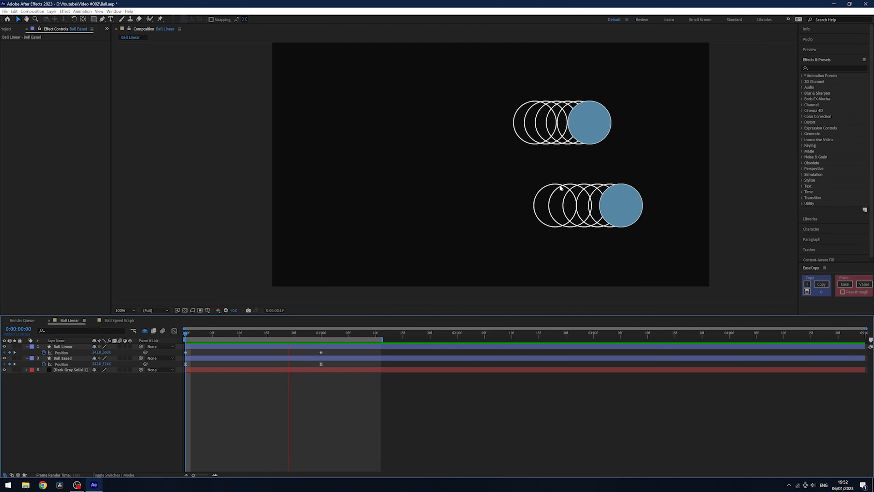
{"action": "key", "text": "space"}
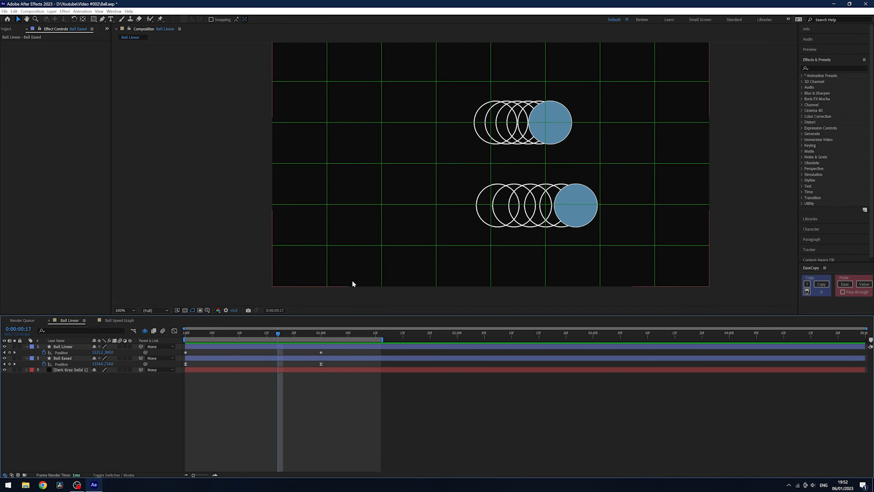
{"action": "left_click_drag", "start_coordinate": [291, 331], "coordinate": [151, 333]}
{"action": "key", "text": "space"}
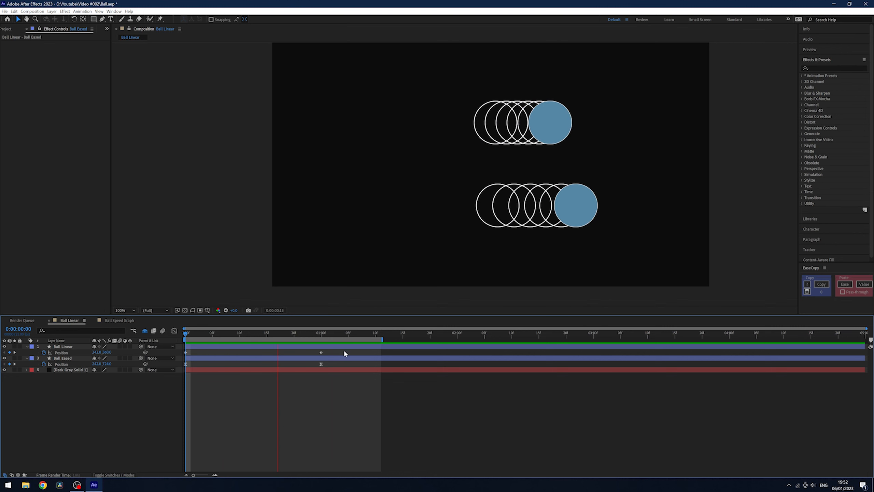
{"action": "key", "text": "space"}
- Show the value graph of Ball Eased's Position keyframes in the Graph Editor and check the graph type options
{"action": "left_click_drag", "start_coordinate": [351, 364], "coordinate": [182, 380]}
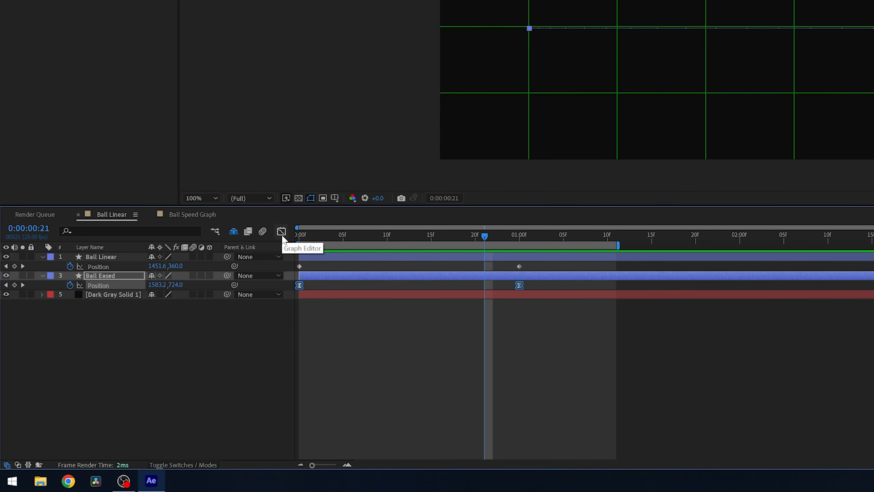
{"action": "left_click", "coordinate": [281, 229]}
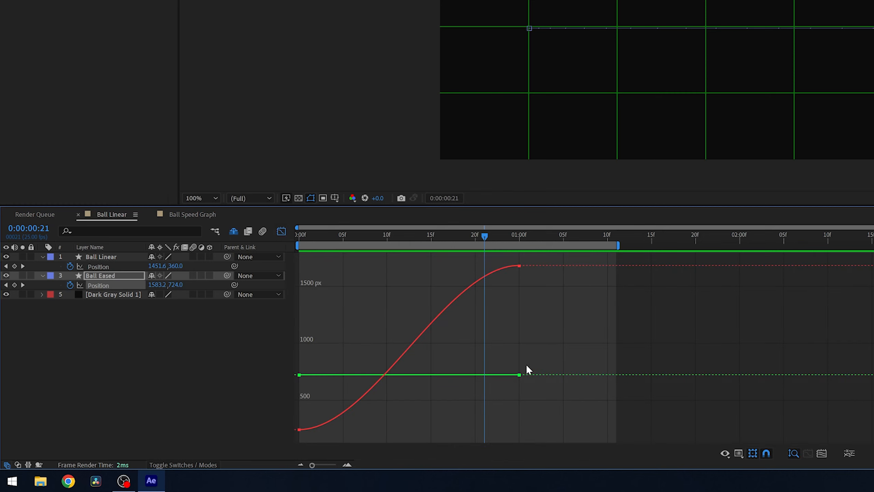
{"action": "left_click", "coordinate": [742, 455]}
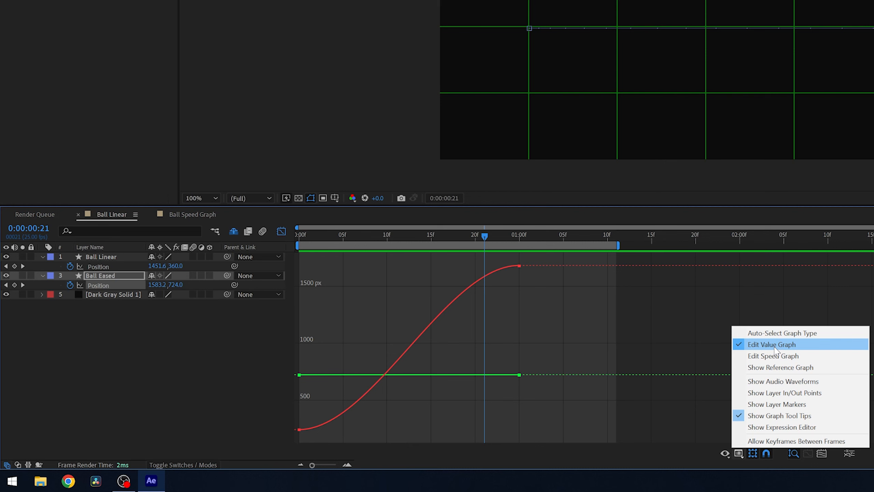
{"action": "left_click_drag", "start_coordinate": [604, 321], "coordinate": [481, 245]}
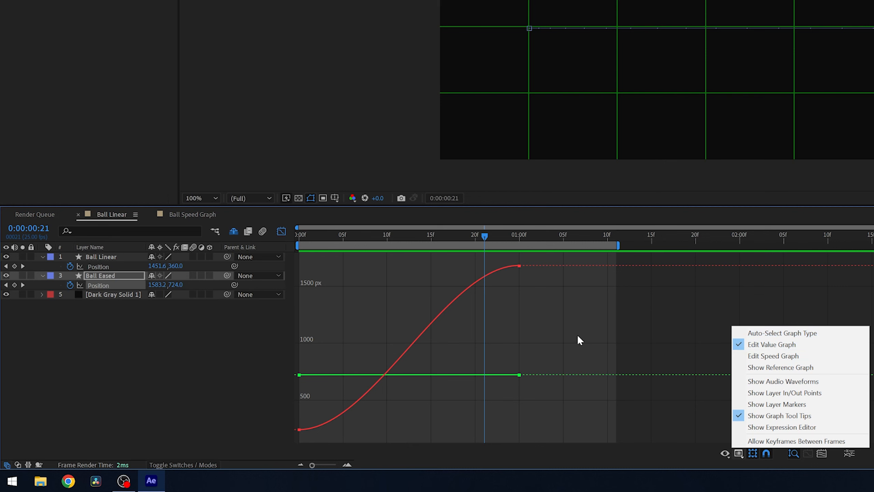
- Select the Position keyframes in the value graph to check them for editable handles
{"action": "left_click_drag", "start_coordinate": [299, 340], "coordinate": [298, 341]}
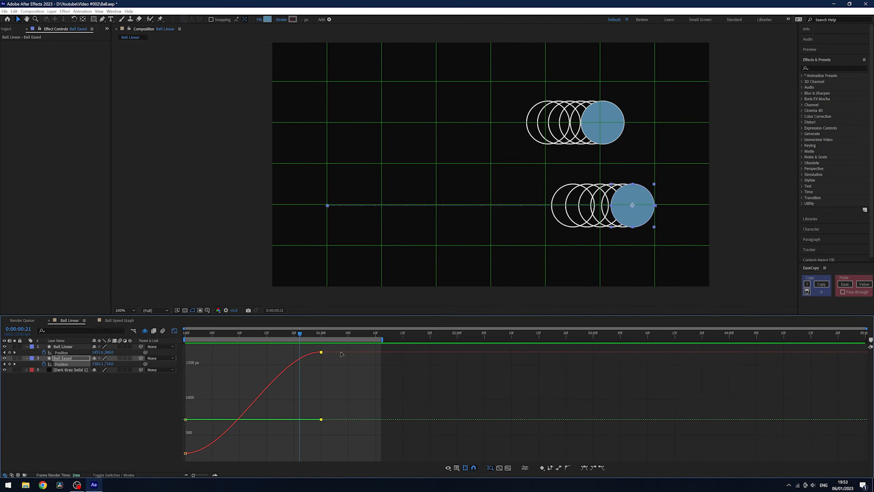
{"action": "left_click_drag", "start_coordinate": [336, 366], "coordinate": [296, 351]}
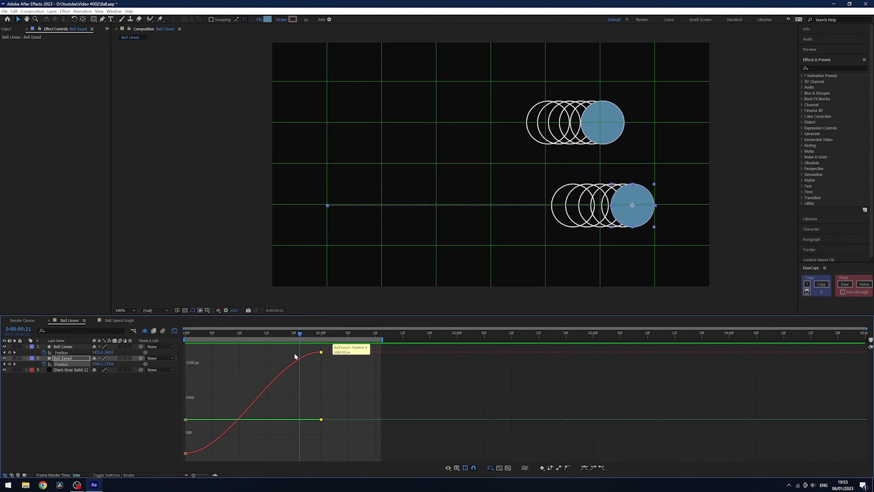
{"action": "left_click", "coordinate": [350, 428]}
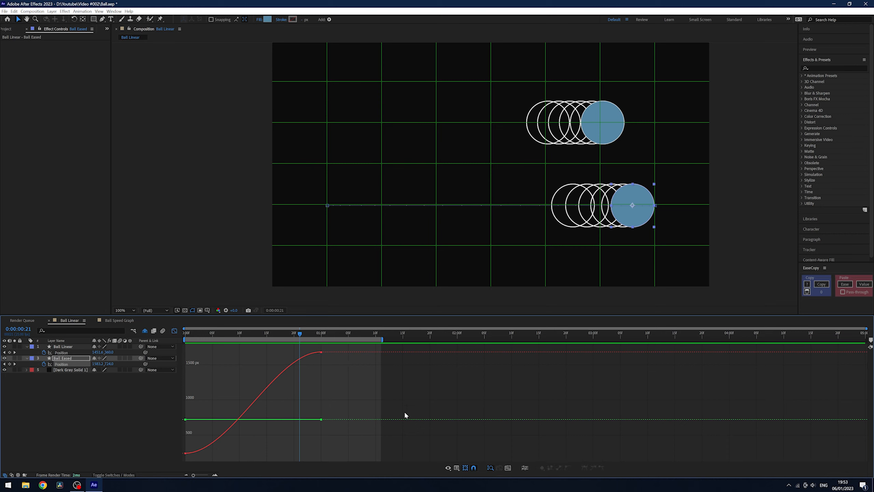
- Separate the Position property of Ball Eased into X and Y dimensions
{"action": "left_click", "coordinate": [62, 364]}
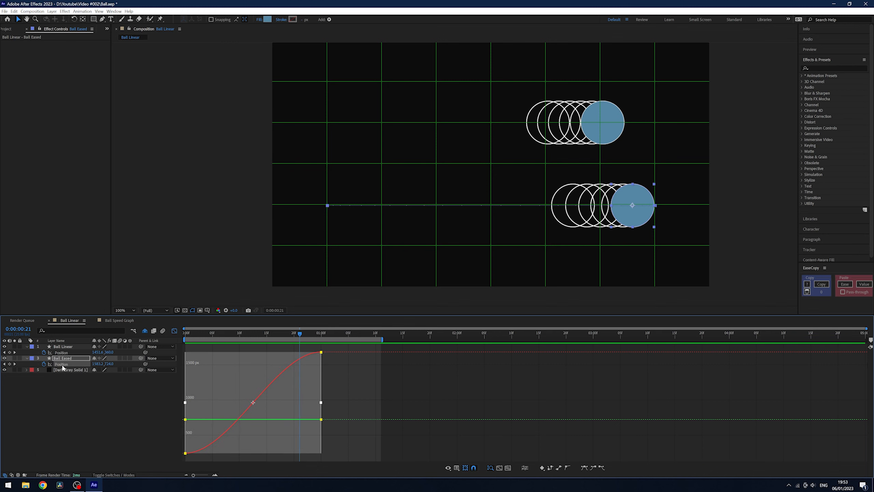
{"action": "right_click", "coordinate": [63, 365]}
{"action": "left_click", "coordinate": [91, 383]}
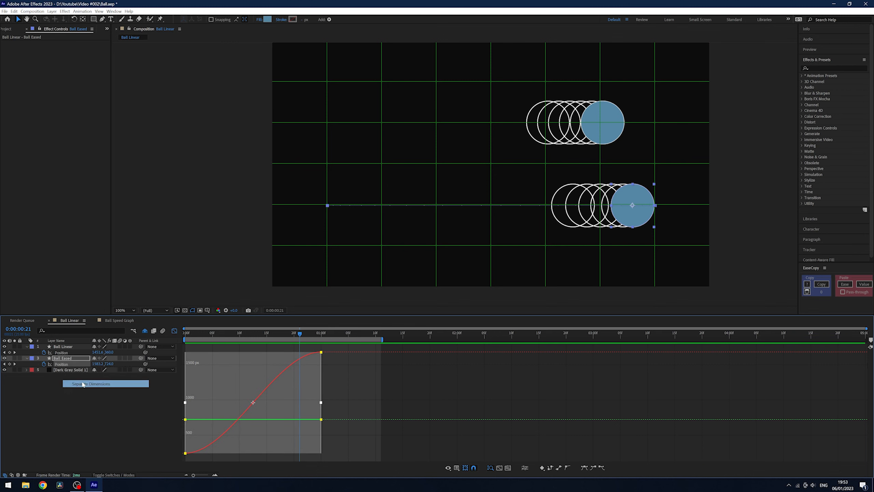
{"action": "left_click_drag", "start_coordinate": [354, 373], "coordinate": [323, 387]}
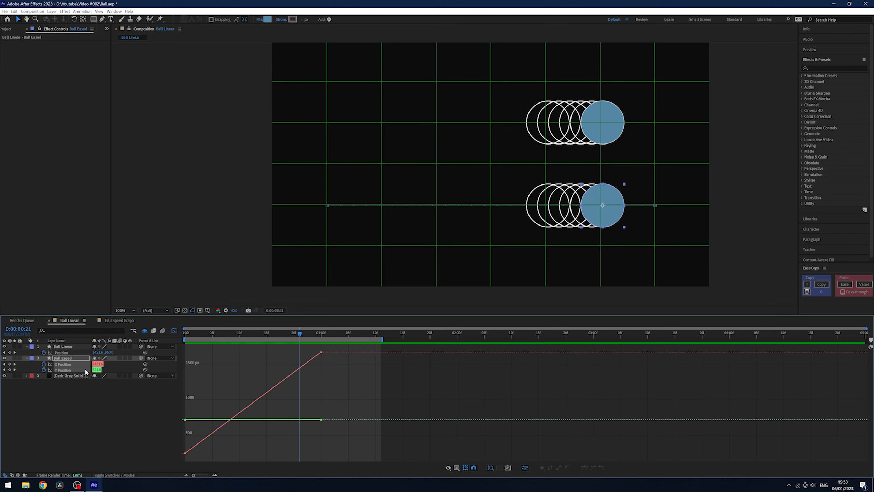
- Apply Easy Ease to Ball Eased's X and Y Position keyframes and display their curves in the Graph Editor
{"action": "left_click", "coordinate": [174, 331]}
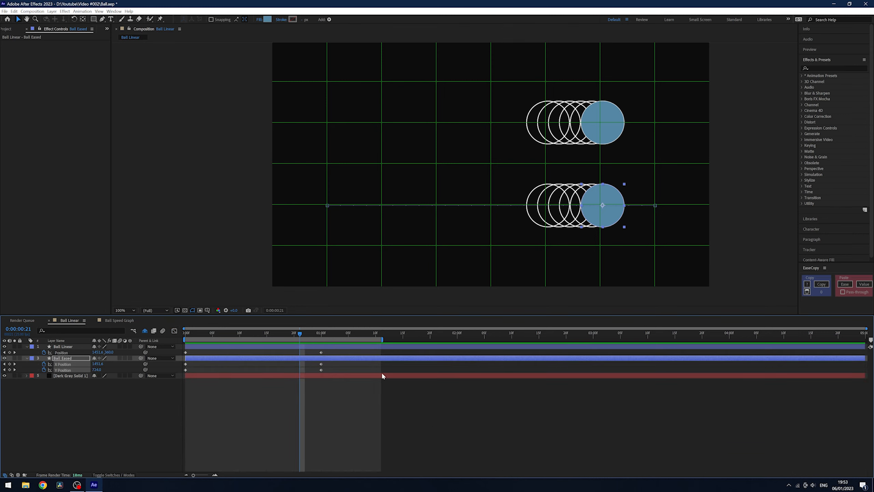
{"action": "left_click_drag", "start_coordinate": [354, 373], "coordinate": [162, 365]}
{"action": "key", "text": "F9"}
{"action": "left_click", "coordinate": [174, 330]}
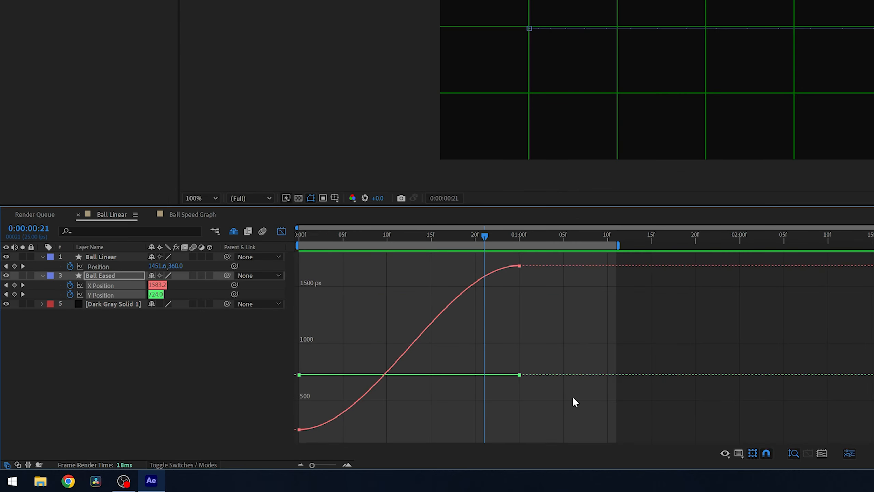
- Reveal the handles on the end X Position keyframe and isolate Ball Eased's X Position curve in the Graph Editor
{"action": "left_click_drag", "start_coordinate": [569, 278], "coordinate": [427, 256]}
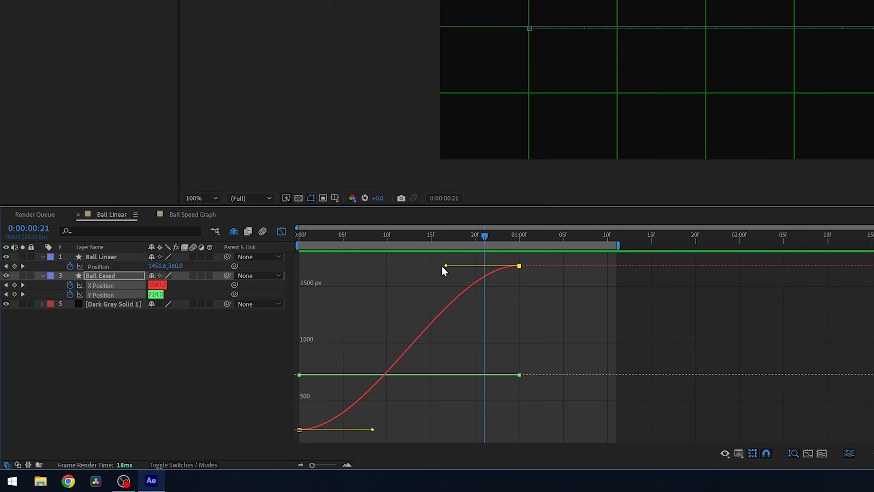
{"action": "left_click", "coordinate": [127, 345]}
{"action": "left_click", "coordinate": [101, 286]}
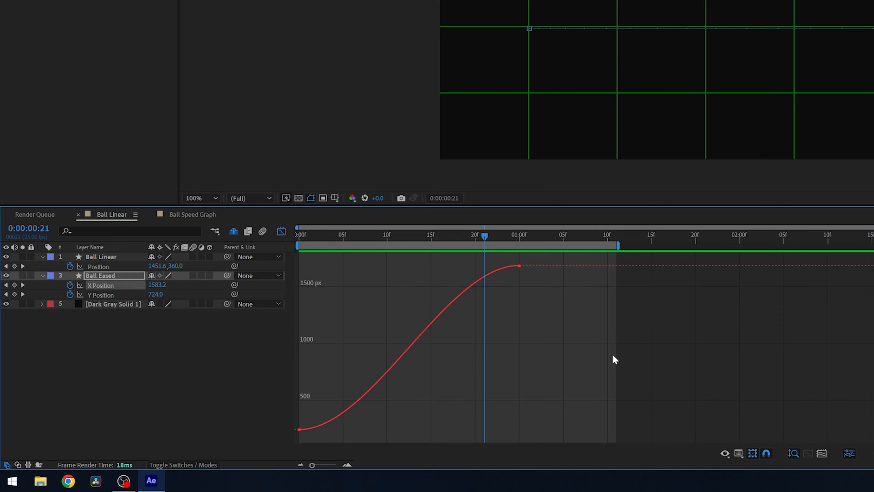
- Lengthen the incoming handle of Ball Eased's end X Position keyframe back to about frame 9 and preview the motion from the start
{"action": "left_click_drag", "start_coordinate": [585, 300], "coordinate": [464, 261]}
{"action": "left_click_drag", "start_coordinate": [447, 268], "coordinate": [392, 277]}
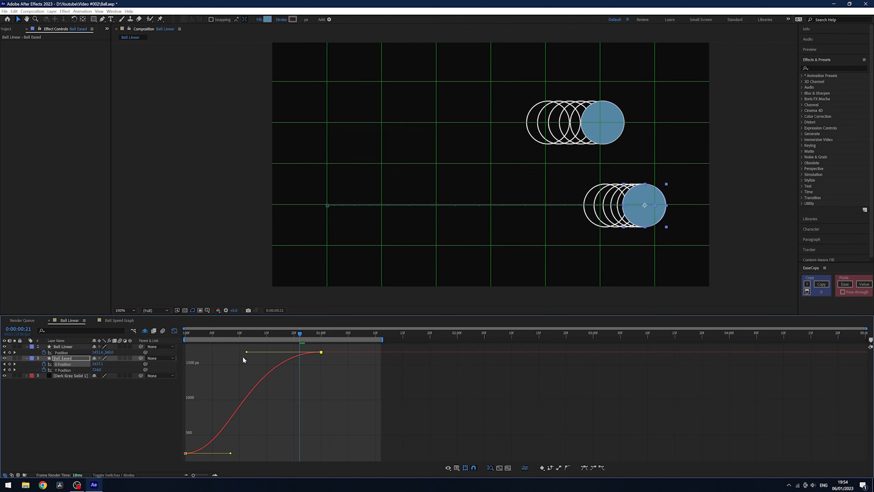
{"action": "mouse_move", "coordinate": [243, 358]}
{"action": "left_mouse_down"}
{"action": "mouse_move", "coordinate": [289, 357]}
{"action": "mouse_move", "coordinate": [235, 360]}
{"action": "left_mouse_up"}
{"action": "left_click_drag", "start_coordinate": [300, 336], "coordinate": [165, 350]}
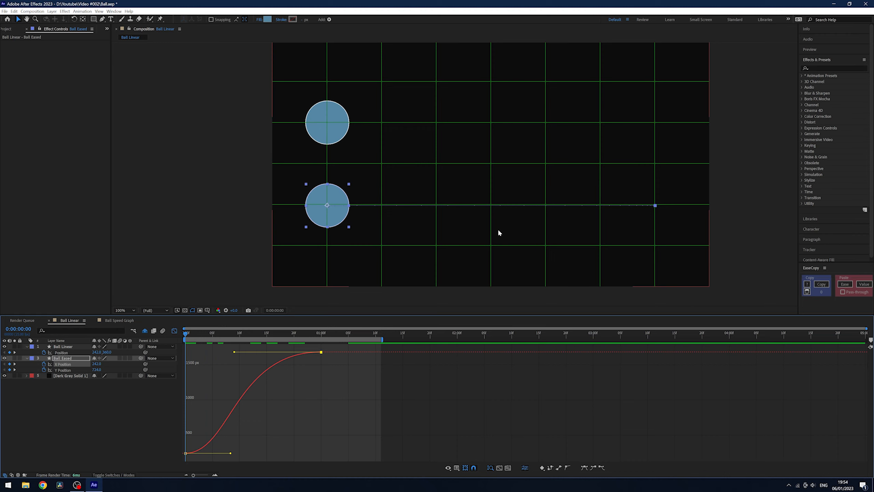
{"action": "key", "text": "space"}
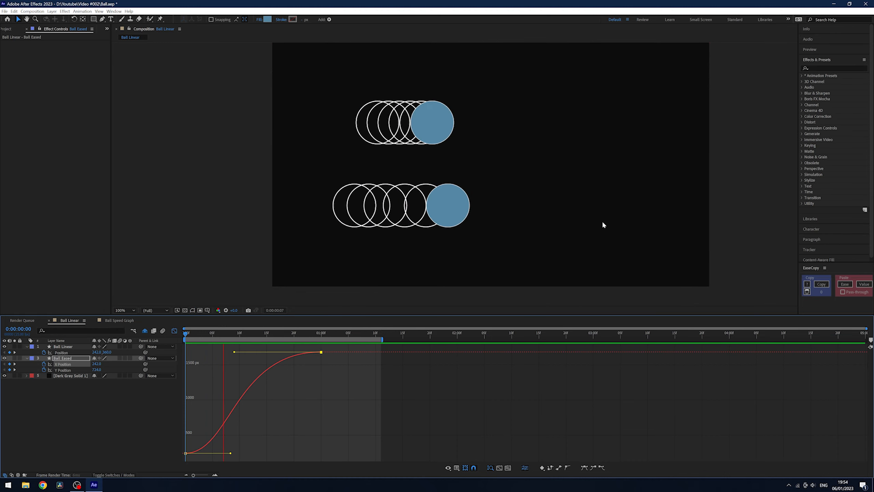
{"action": "key", "text": "space"}
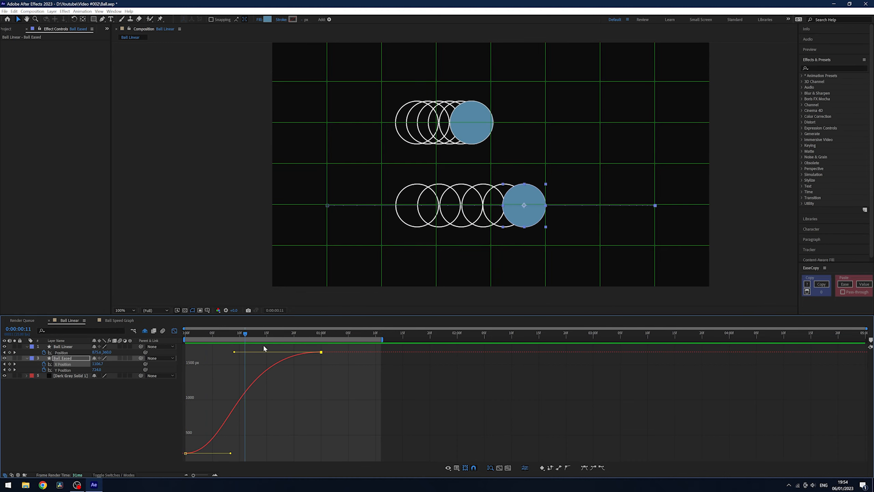
- Scrub through the first 18 frames to compare Ball Eased's speed with the steepness of its X Position curve
{"action": "left_click", "coordinate": [240, 334]}
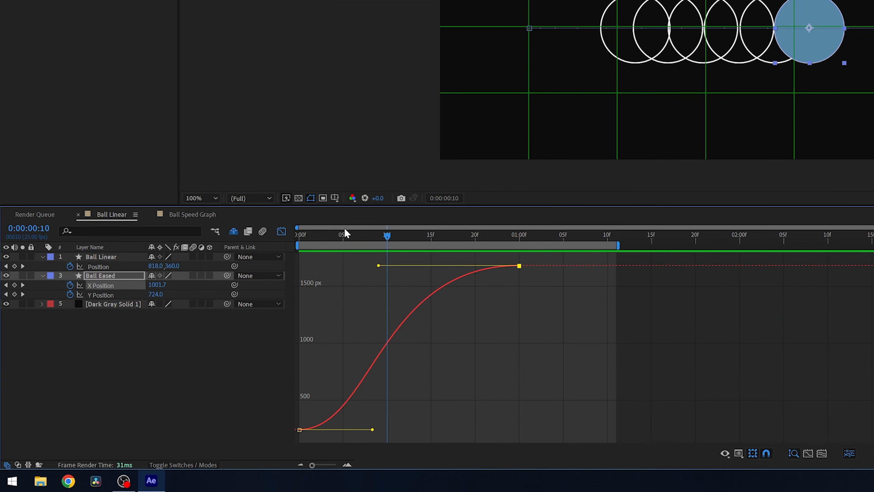
{"action": "key", "text": "Home"}
{"action": "left_click", "coordinate": [319, 238]}
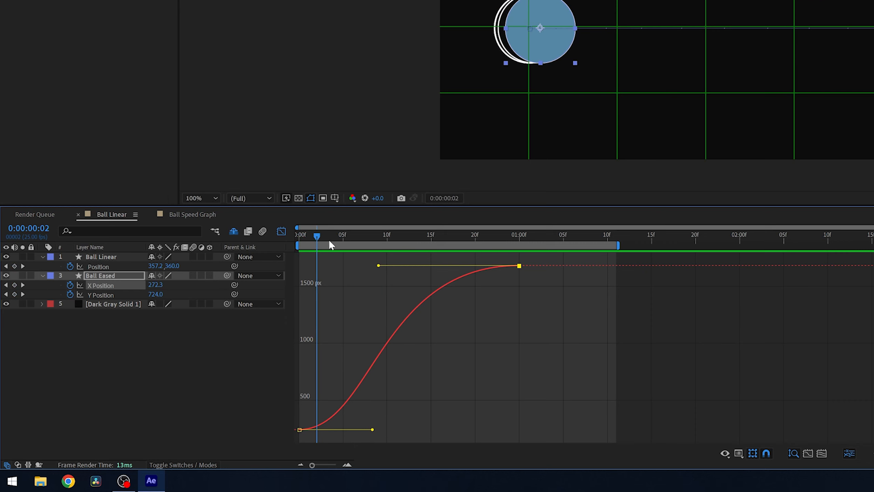
{"action": "left_click", "coordinate": [344, 237]}
{"action": "left_click_drag", "start_coordinate": [303, 237], "coordinate": [306, 285]}
{"action": "left_click_drag", "start_coordinate": [316, 242], "coordinate": [346, 247]}
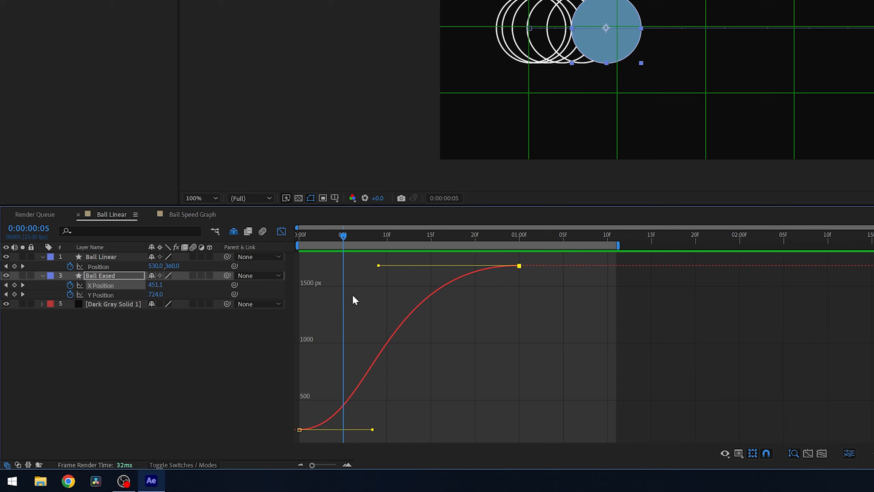
{"action": "left_click_drag", "start_coordinate": [345, 236], "coordinate": [455, 242]}
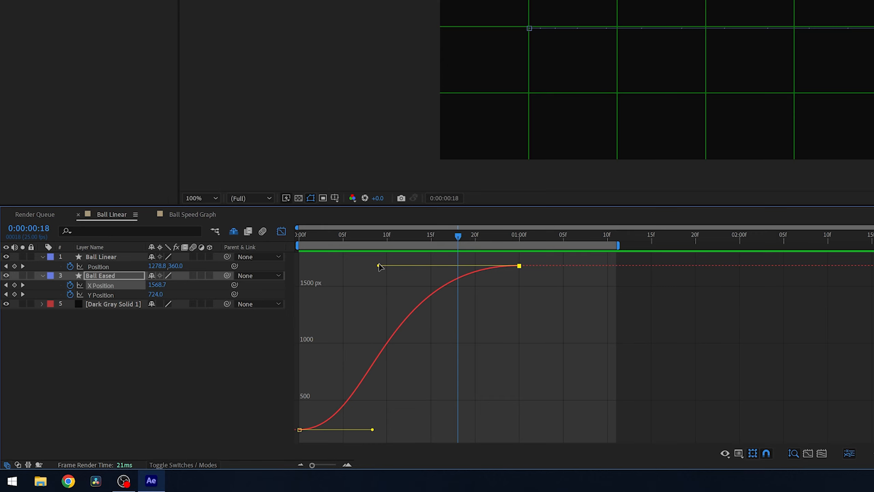
- Try a very long and a very short incoming handle on the end X Position keyframe, settling it at about frame 10
{"action": "left_click_drag", "start_coordinate": [379, 265], "coordinate": [324, 266]}
{"action": "left_click", "coordinate": [296, 334]}
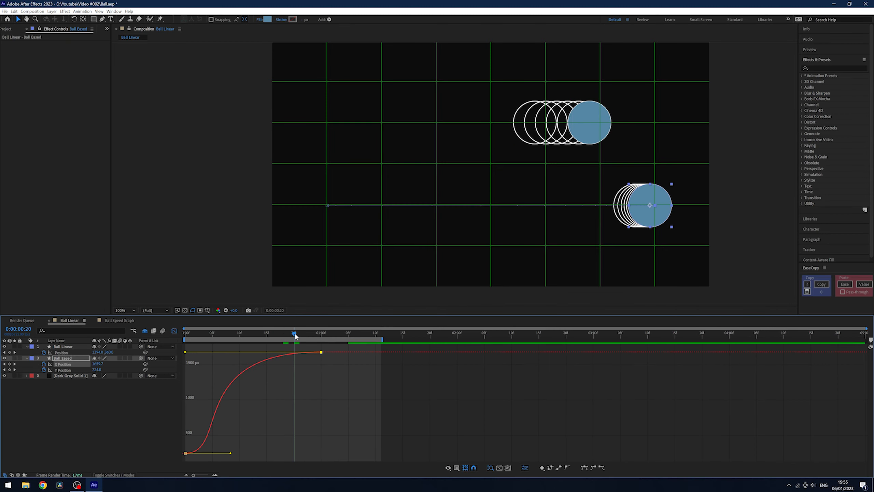
{"action": "mouse_move", "coordinate": [296, 333]}
{"action": "left_mouse_down"}
{"action": "mouse_move", "coordinate": [320, 337]}
{"action": "mouse_move", "coordinate": [294, 334]}
{"action": "left_mouse_up"}
{"action": "left_click_drag", "start_coordinate": [185, 352], "coordinate": [305, 352]}
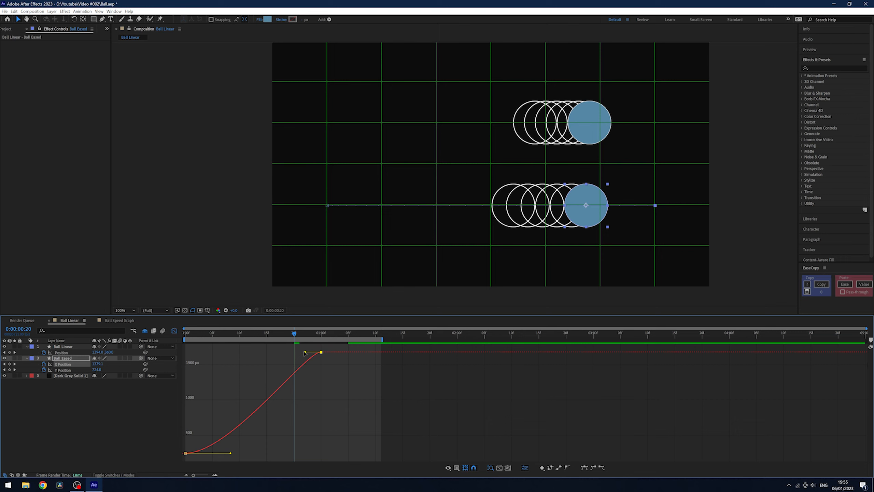
{"action": "left_click_drag", "start_coordinate": [305, 352], "coordinate": [267, 348]}
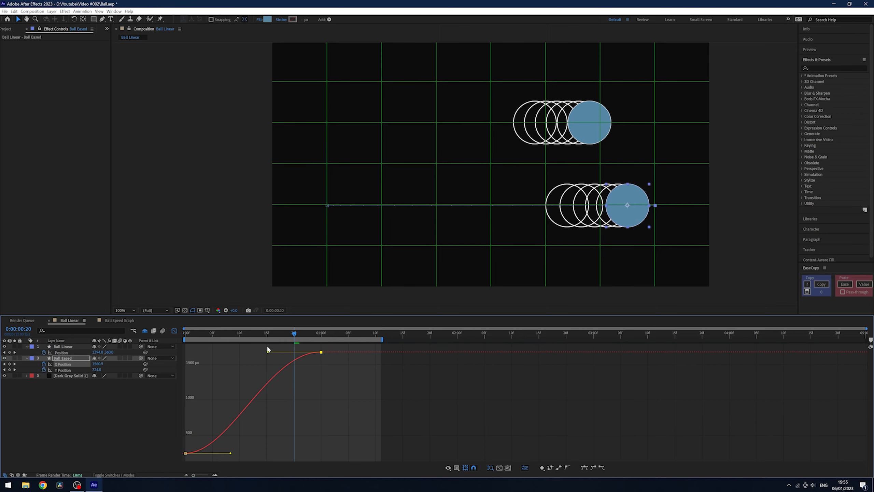
{"action": "left_click_drag", "start_coordinate": [268, 349], "coordinate": [240, 354]}
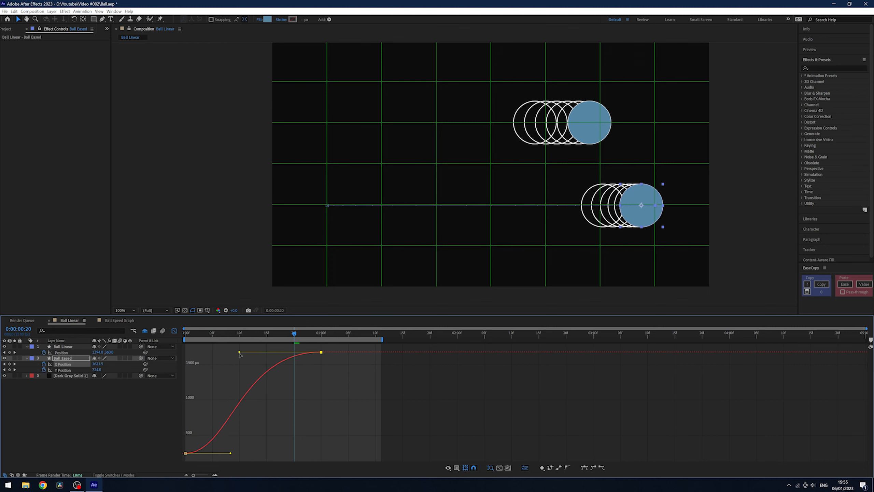
- Lengthen the start X Position keyframe's outgoing handle to about frame 18 and preview the S-shaped easing
{"action": "left_click_drag", "start_coordinate": [231, 454], "coordinate": [281, 454]}
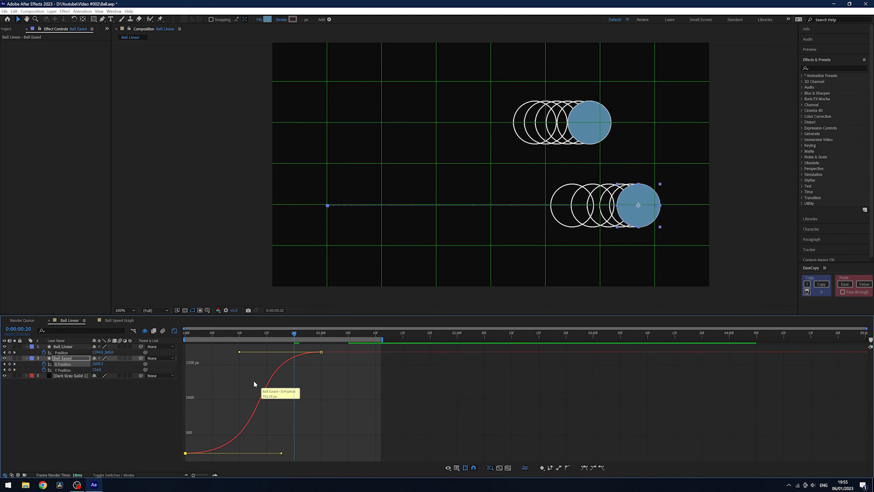
{"action": "key", "text": "space"}
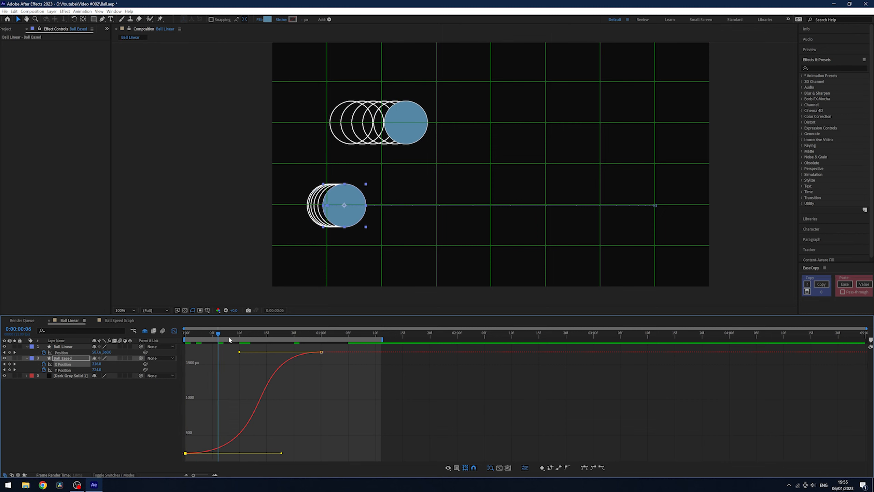
{"action": "left_click_drag", "start_coordinate": [258, 341], "coordinate": [320, 339]}
{"action": "key", "text": "space"}
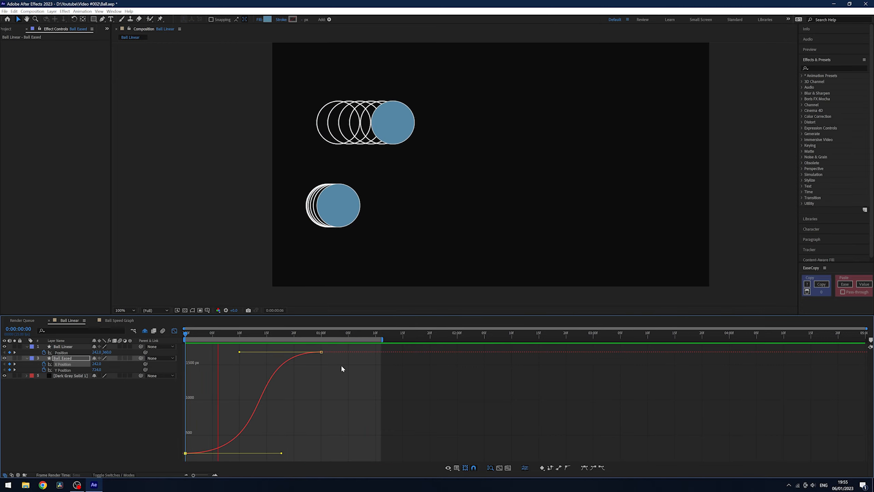
- Stop the preview and set the work area to end at 0:00:02:00
{"action": "left_click", "coordinate": [321, 333]}
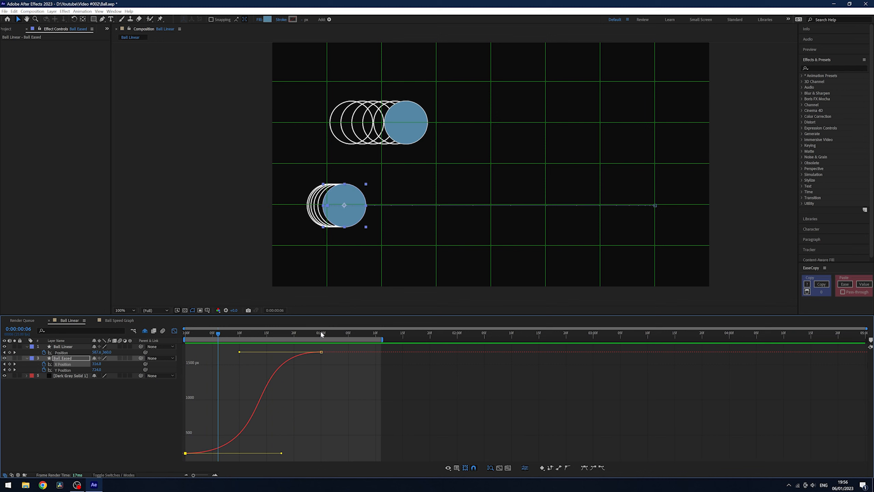
{"action": "left_click", "coordinate": [321, 333]}
{"action": "left_click", "coordinate": [457, 339]}
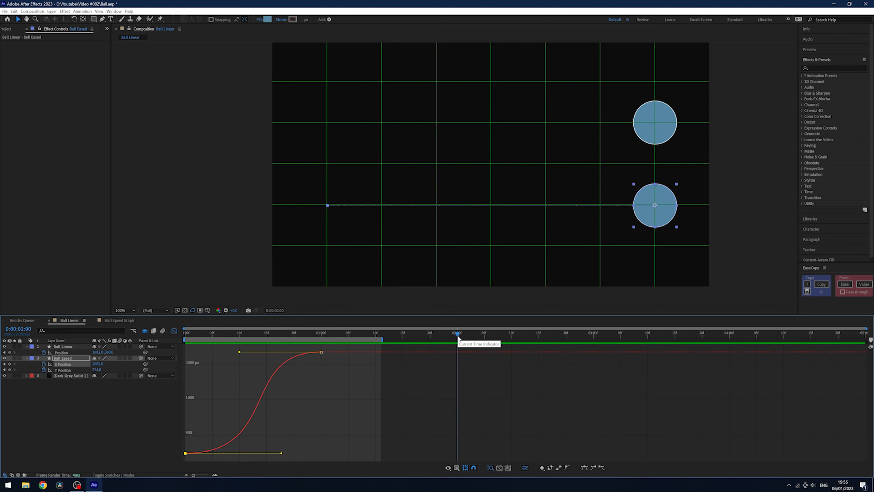
{"action": "key", "text": "n"}
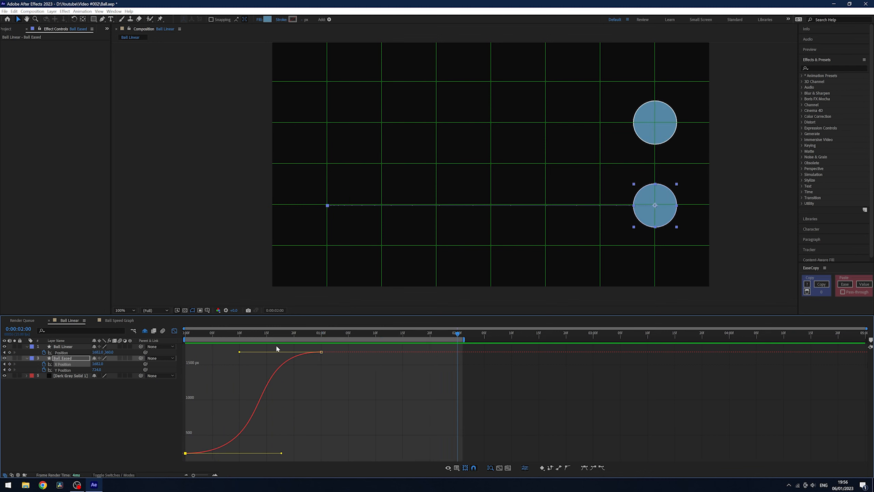
- Copy Ball Eased's first X and Y Position keyframes to 0:00:02:00 in the layer timeline and preview the back-and-forth motion
{"action": "left_click", "coordinate": [174, 330]}
{"action": "left_click", "coordinate": [500, 366]}
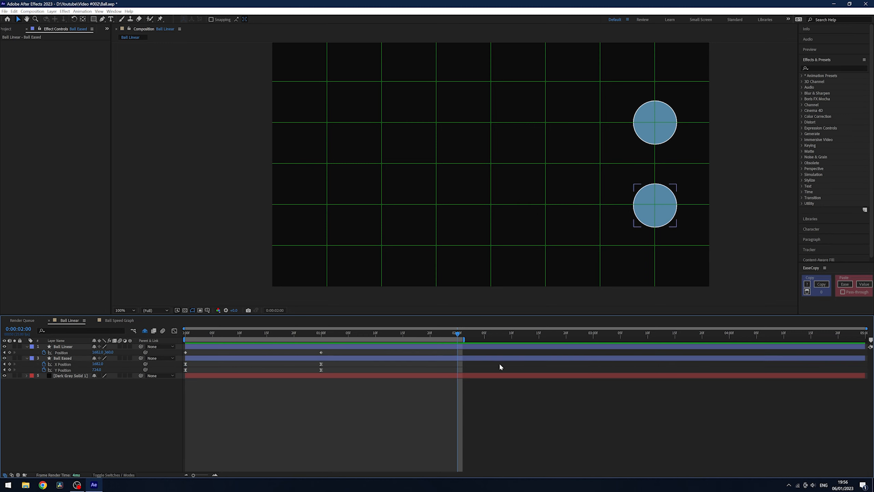
{"action": "left_click_drag", "start_coordinate": [200, 367], "coordinate": [181, 362]}
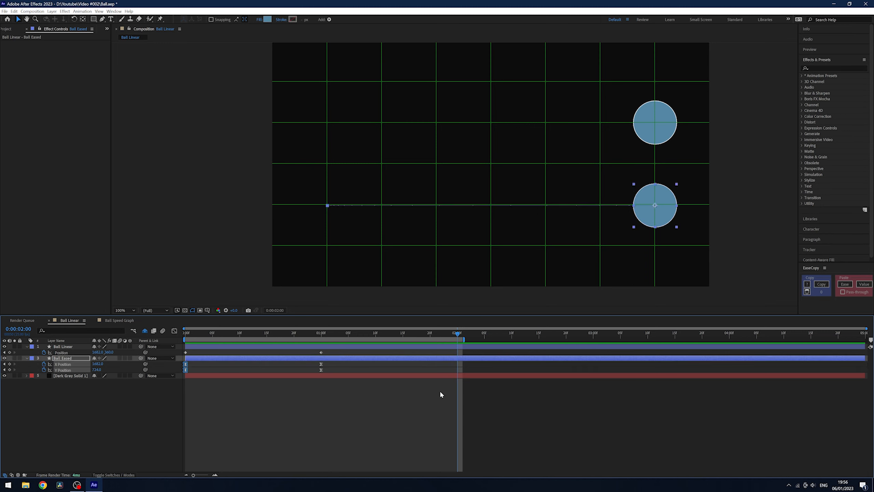
{"action": "key", "text": "ctrl+v"}
{"action": "left_click", "coordinate": [486, 367]}
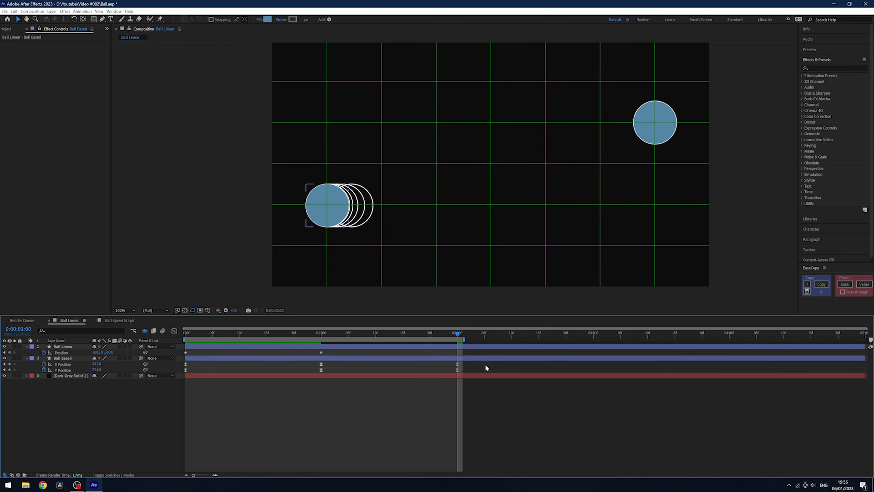
{"action": "key", "text": "space"}
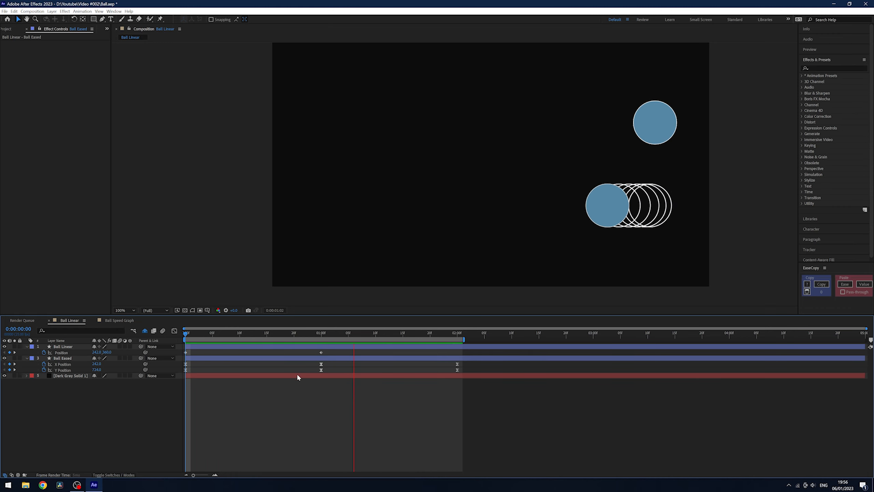
- Display only Ball Eased's X Position curve in the Graph Editor and move the current time to 0:00:01:00
{"action": "left_click_drag", "start_coordinate": [484, 361], "coordinate": [142, 374]}
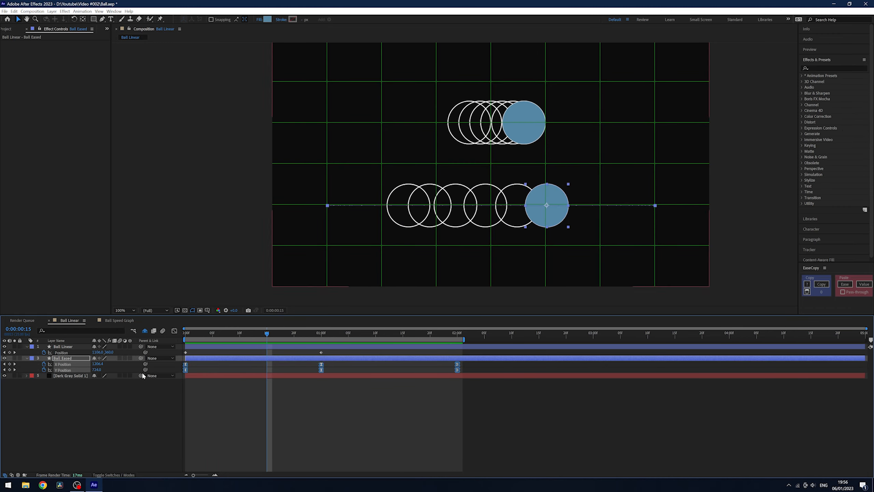
{"action": "left_click", "coordinate": [276, 404]}
{"action": "left_click", "coordinate": [69, 365]}
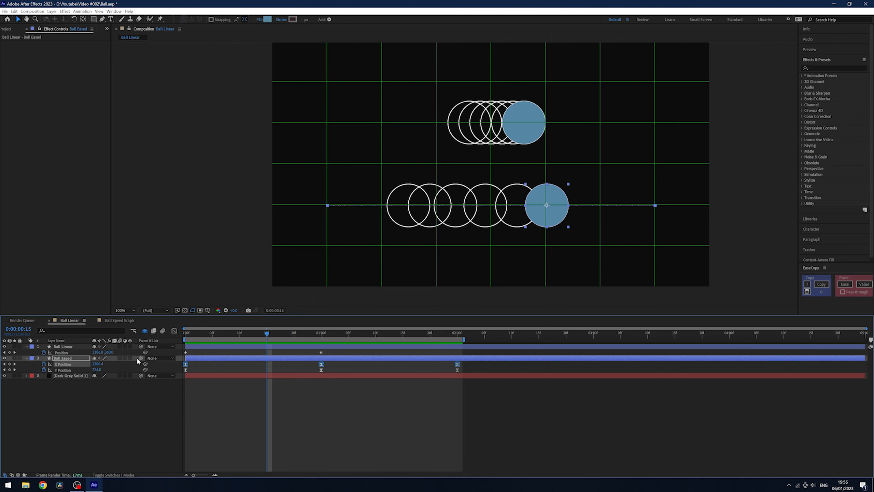
{"action": "left_click", "coordinate": [174, 330]}
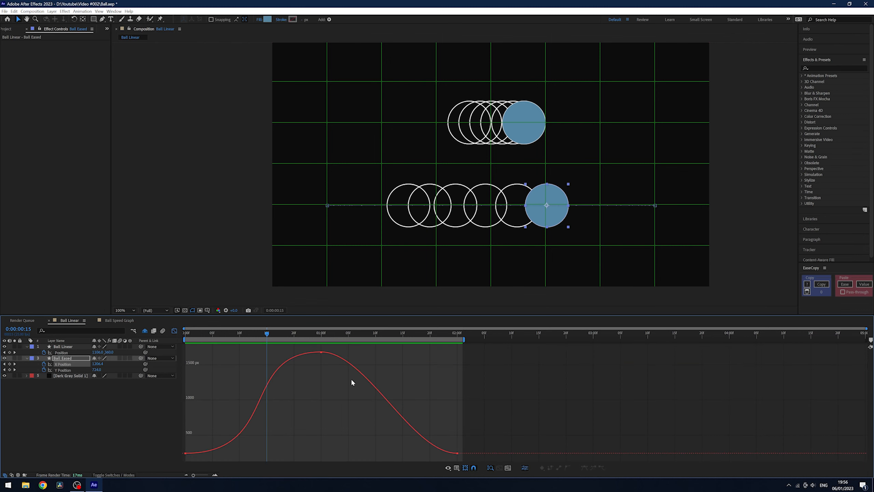
{"action": "left_click_drag", "start_coordinate": [277, 334], "coordinate": [326, 358]}
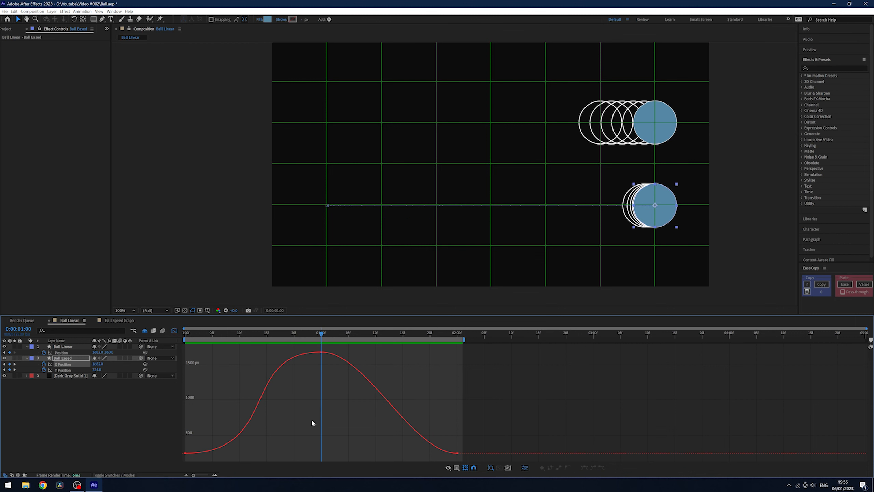
- Pull both handles of the middle X Position keyframe at 0:00:01:00 steeply downward to form a sharp peak
{"action": "left_click_drag", "start_coordinate": [337, 383], "coordinate": [312, 348]}
{"action": "left_click_drag", "start_coordinate": [239, 353], "coordinate": [313, 410]}
{"action": "left_click_drag", "start_coordinate": [367, 352], "coordinate": [310, 421]}
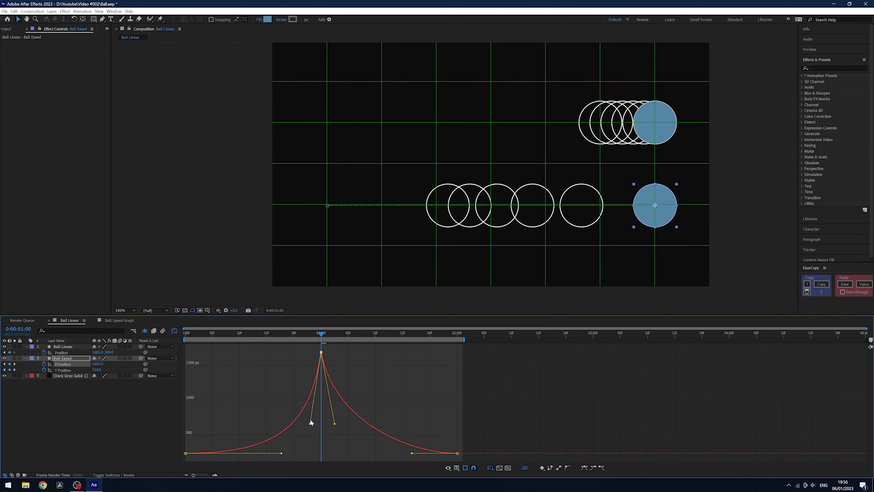
- Lengthen the last X Position keyframe's incoming handle back to about 0:00:01:08 and preview the bounce motion
{"action": "left_click", "coordinate": [412, 453]}
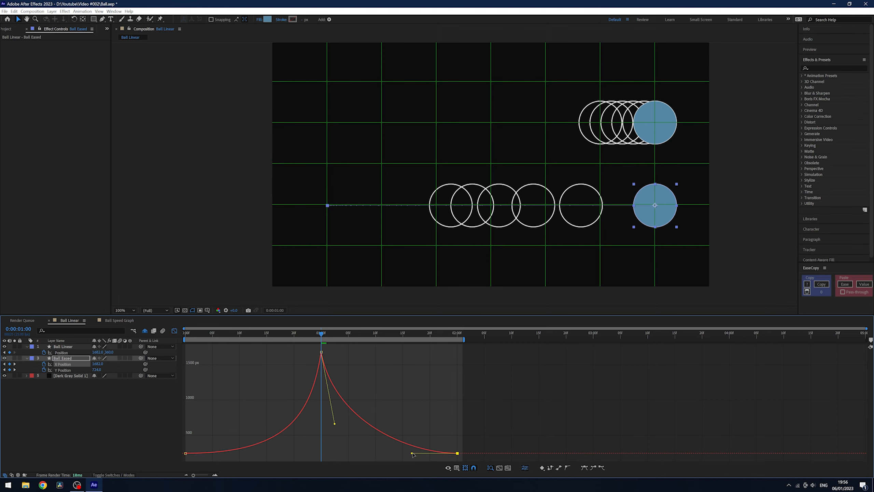
{"action": "left_click_drag", "start_coordinate": [412, 453], "coordinate": [375, 455]}
{"action": "key", "text": "space"}
{"action": "left_click", "coordinate": [193, 443]}
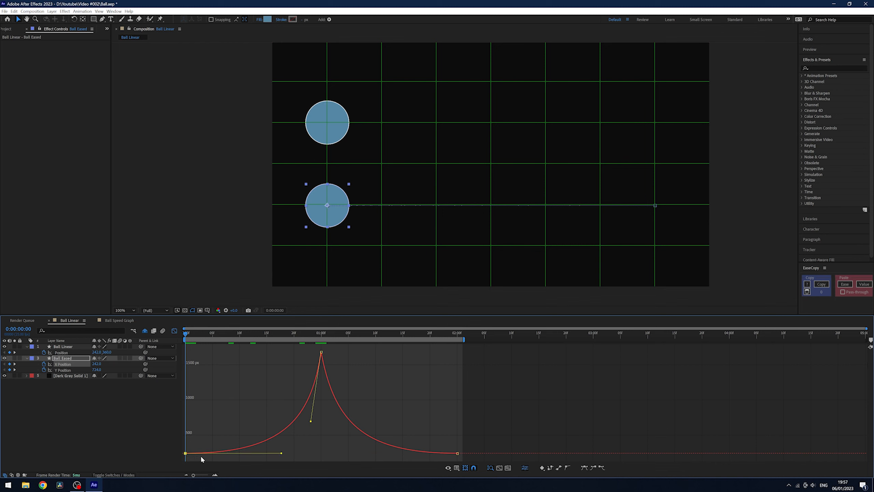
- Examine the peak keyframe's handles at 0:00:01:00 and the ball's motion around the direction change and up to 0:00:02:00
{"action": "left_click", "coordinate": [322, 334]}
{"action": "left_click_drag", "start_coordinate": [332, 348], "coordinate": [304, 367]}
{"action": "left_click", "coordinate": [347, 357]}
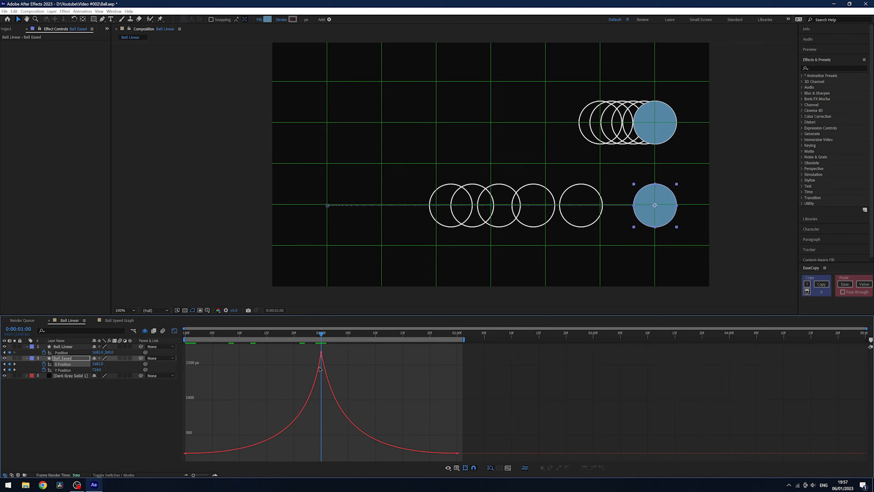
{"action": "left_click_drag", "start_coordinate": [323, 335], "coordinate": [457, 351]}
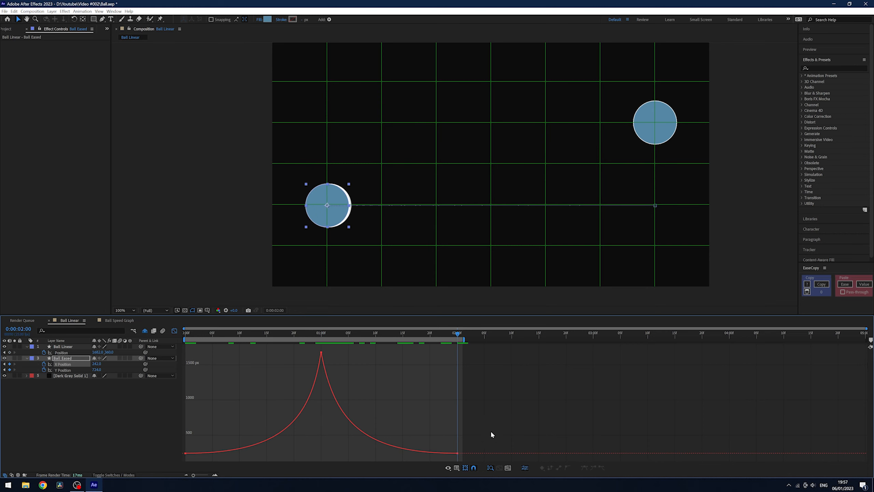
{"action": "left_click", "coordinate": [321, 333]}
{"action": "left_click_drag", "start_coordinate": [340, 346], "coordinate": [308, 362]}
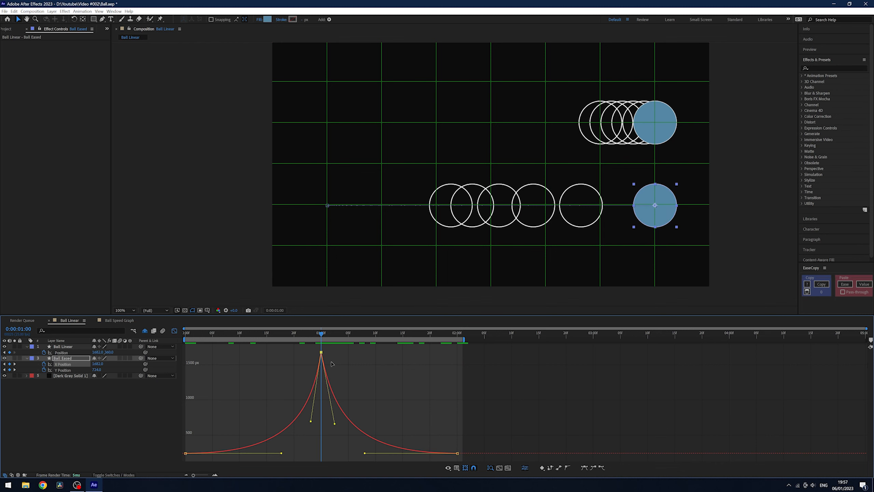
{"action": "left_click", "coordinate": [382, 369]}
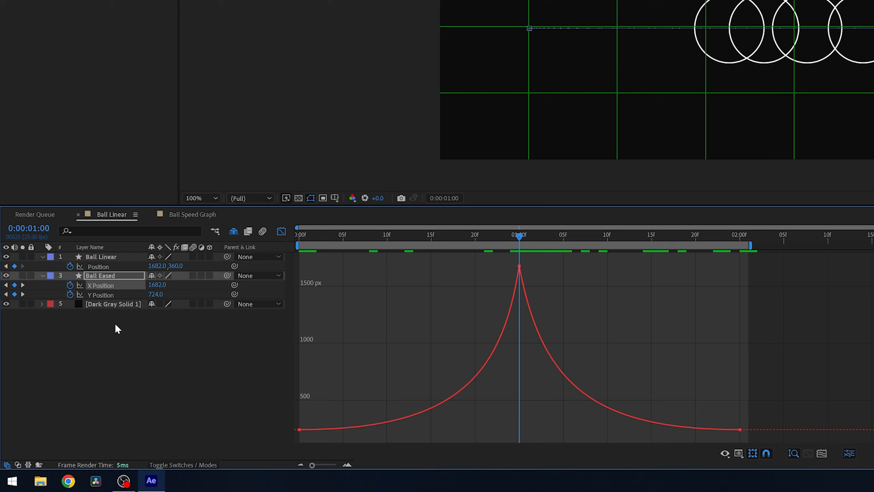
{"action": "key", "text": "Page_Down"}
{"action": "key", "text": "Page_Up"}
- Flatten the middle X Position keyframe's outgoing handle to horizontal, reaching about 0:00:01:09, and advance one frame
{"action": "left_click_drag", "start_coordinate": [606, 265], "coordinate": [494, 282]}
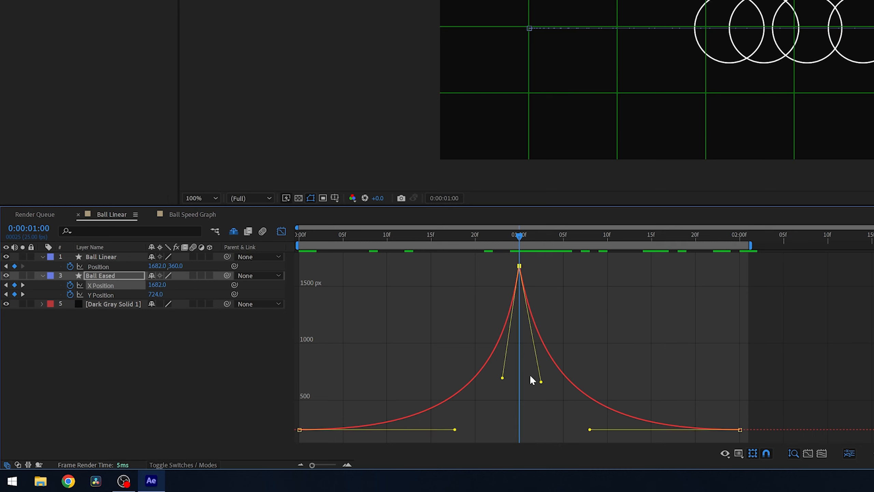
{"action": "left_click_drag", "start_coordinate": [540, 382], "coordinate": [596, 307]}
{"action": "key", "text": "Page_Down"}
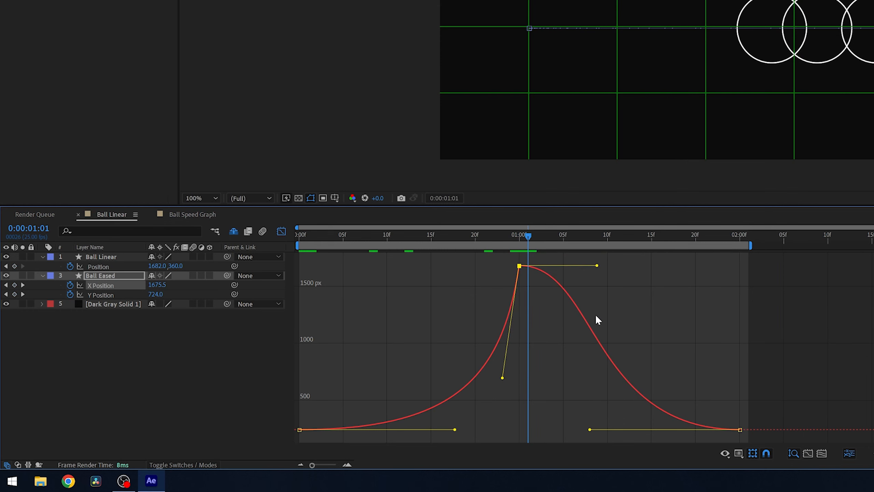
- Pull the middle X Position keyframe's outgoing handle steeply downward to about 0:00:01:01 and preview the motion from the start
{"action": "key", "text": "Page_Down"}
{"action": "key", "text": "Page_Down"}
{"action": "key", "text": "Page_Up"}
{"action": "key", "text": "Page_Up"}
{"action": "key", "text": "Page_Up"}
{"action": "left_click_drag", "start_coordinate": [597, 265], "coordinate": [551, 372]}
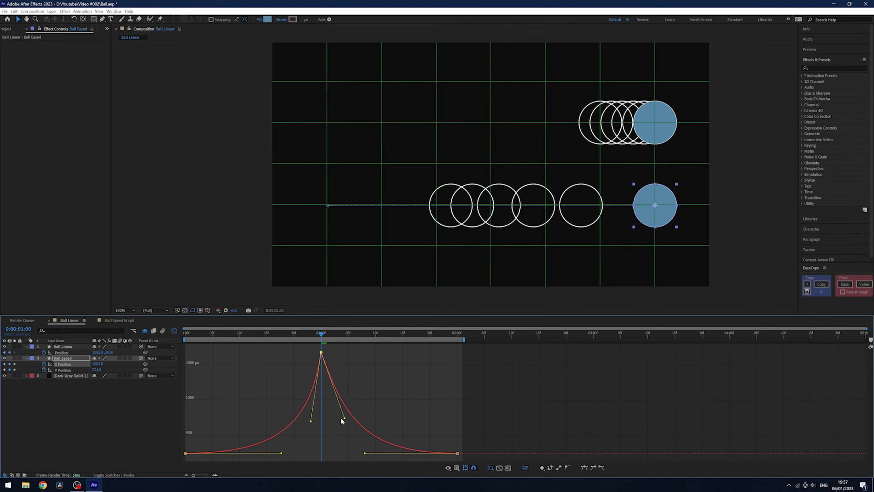
{"action": "left_click_drag", "start_coordinate": [341, 419], "coordinate": [329, 420]}
{"action": "left_click", "coordinate": [405, 394]}
{"action": "left_click_drag", "start_coordinate": [322, 335], "coordinate": [112, 359]}
{"action": "key", "text": "space"}
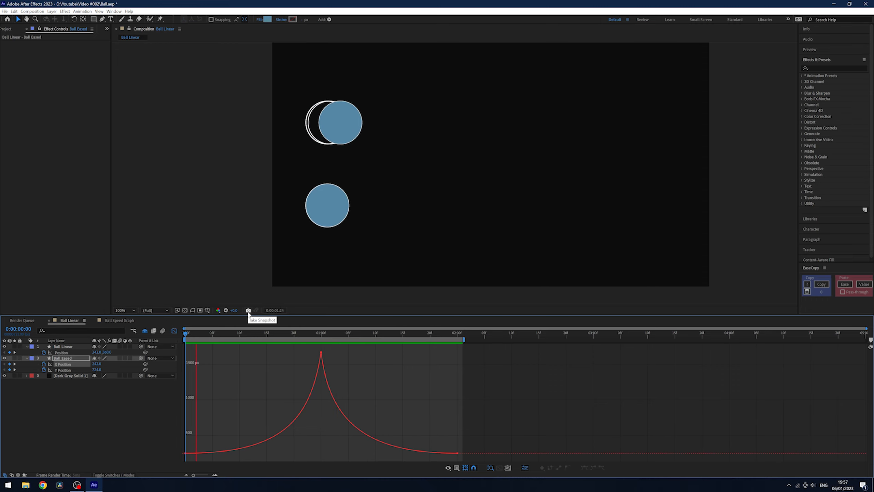
- Spread the peak keyframe's incoming handle to about 0:00:00:20 and its outgoing handle to about 0:00:01:05, and preview the softer bounce
{"action": "left_click_drag", "start_coordinate": [337, 368], "coordinate": [301, 351]}
{"action": "left_click_drag", "start_coordinate": [307, 417], "coordinate": [291, 394]}
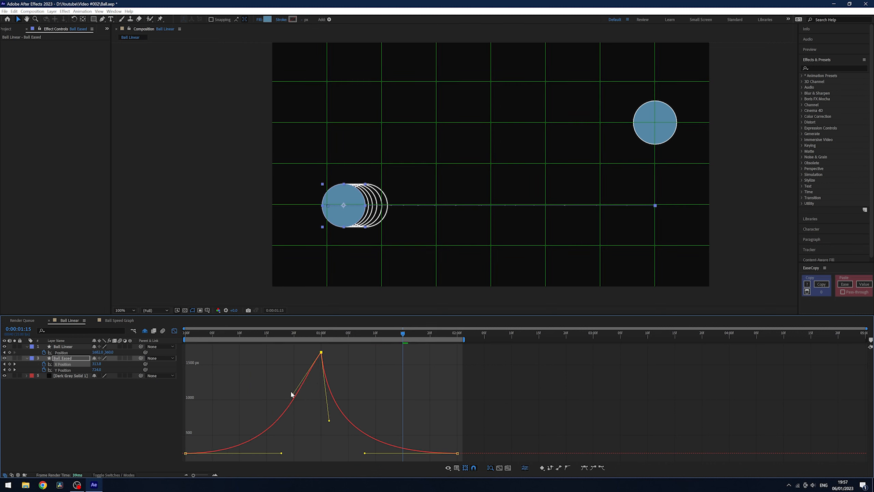
{"action": "left_click_drag", "start_coordinate": [328, 420], "coordinate": [348, 405]}
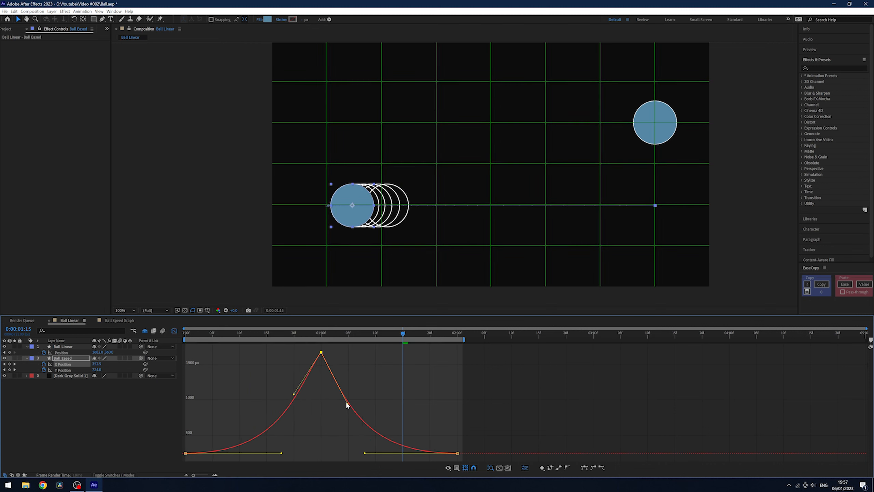
{"action": "left_click_drag", "start_coordinate": [302, 333], "coordinate": [183, 340]}
{"action": "key", "text": "space"}
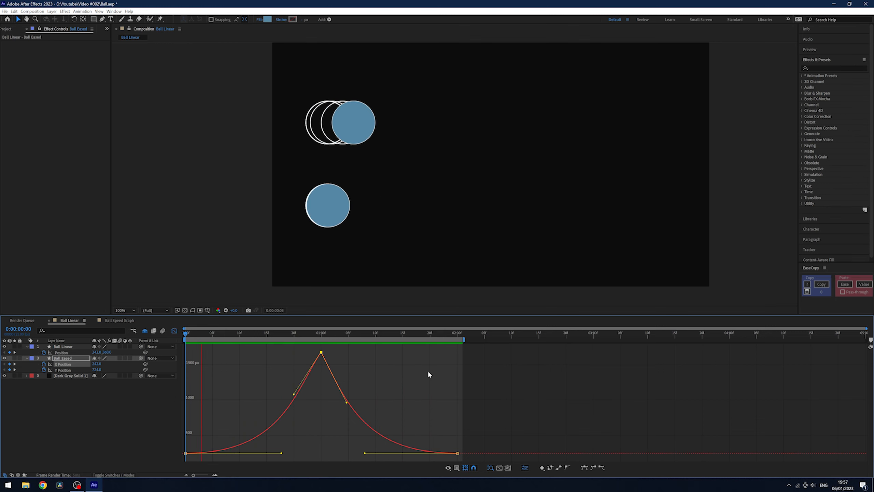
- Examine Ball Eased's spacing around the direction change at 0:00:01:00
{"action": "left_click", "coordinate": [367, 374]}
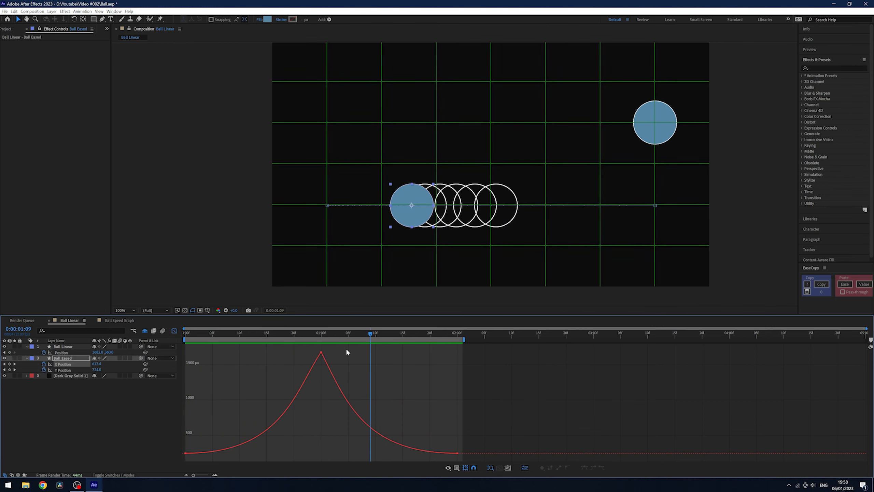
{"action": "left_click_drag", "start_coordinate": [298, 365], "coordinate": [298, 364]}
{"action": "left_click", "coordinate": [320, 332]}
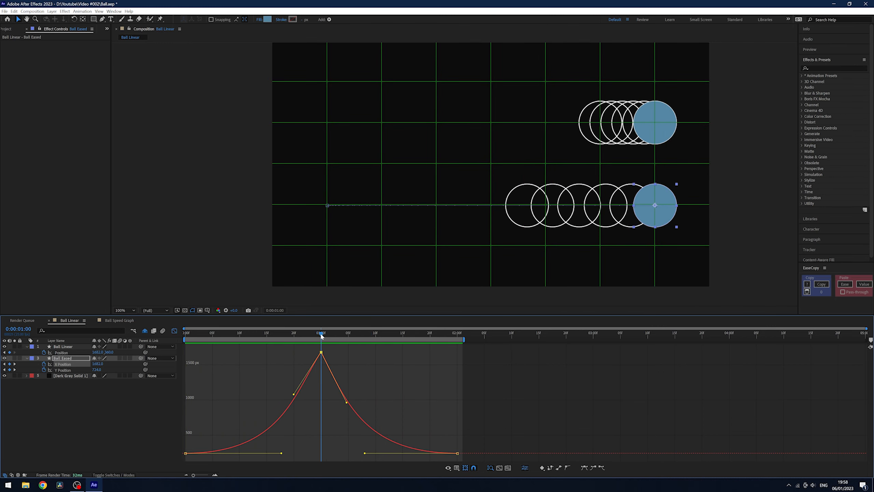
{"action": "left_click_drag", "start_coordinate": [320, 334], "coordinate": [334, 357]}
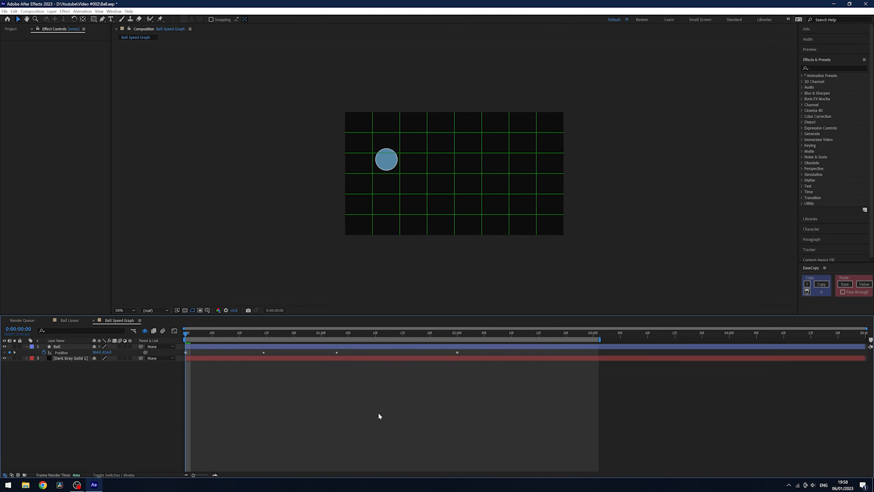
- Show the Ball layer's motion path in the Ball Speed Graph composition and preview its looping motion up to 0:00:02:00
{"action": "left_click", "coordinate": [70, 347]}
{"action": "left_click", "coordinate": [404, 411]}
{"action": "left_click", "coordinate": [68, 351]}
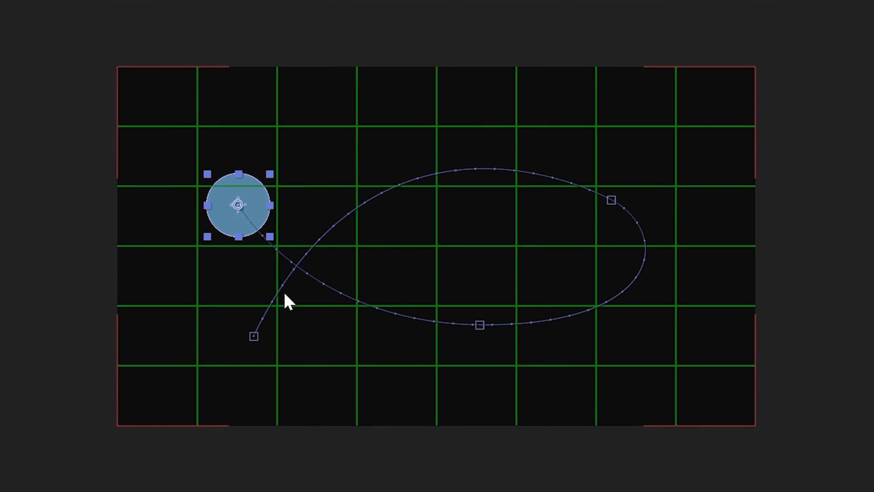
{"action": "key", "text": "space"}
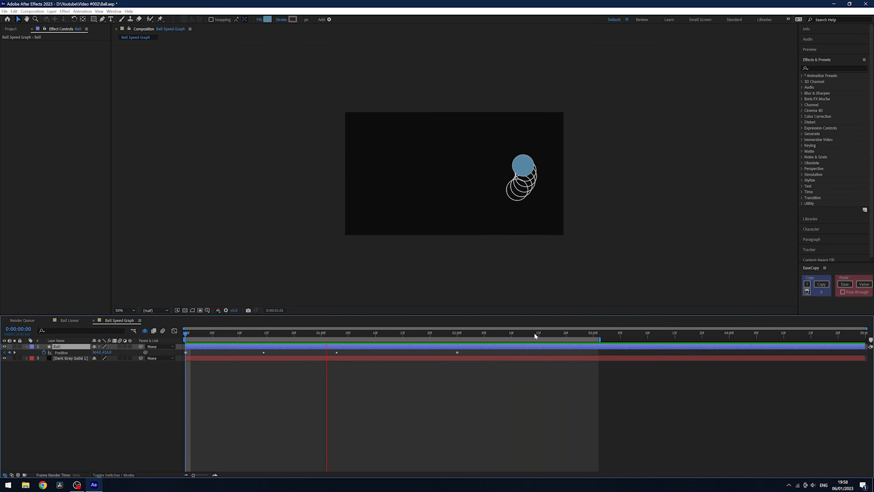
{"action": "left_click", "coordinate": [456, 333]}
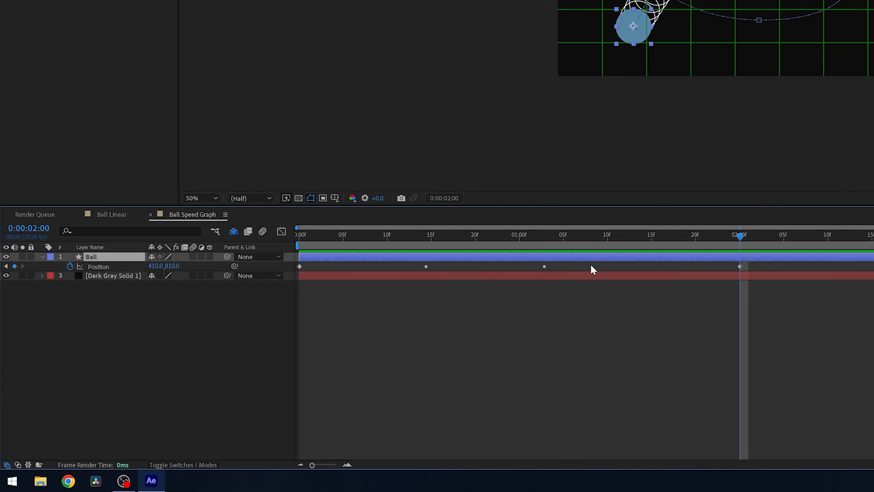
- Check the Rove Across Time option on the Ball's two middle Position keyframes
{"action": "left_click_drag", "start_coordinate": [365, 352], "coordinate": [233, 366]}
{"action": "left_click_drag", "start_coordinate": [377, 287], "coordinate": [420, 271]}
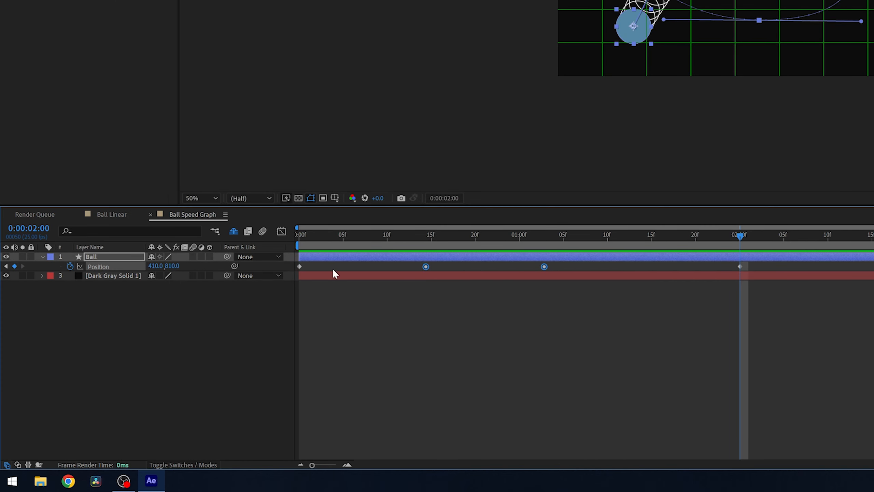
{"action": "right_click", "coordinate": [425, 266]}
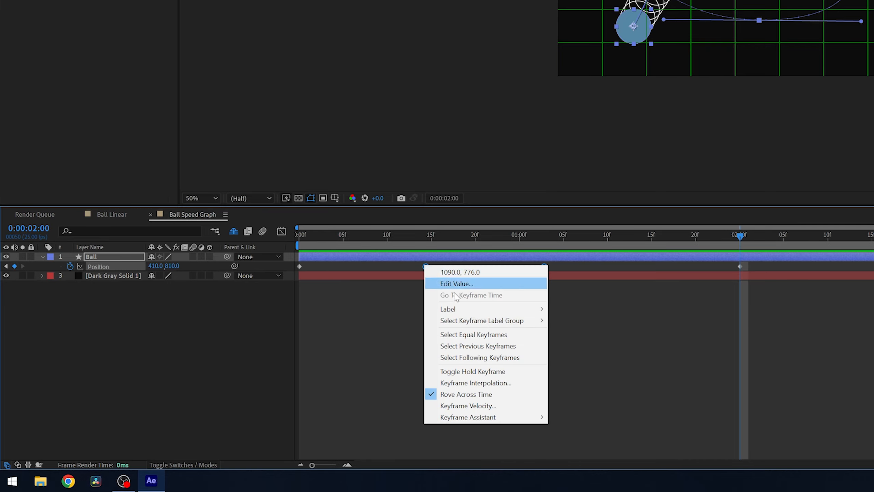
{"action": "left_click", "coordinate": [518, 399]}
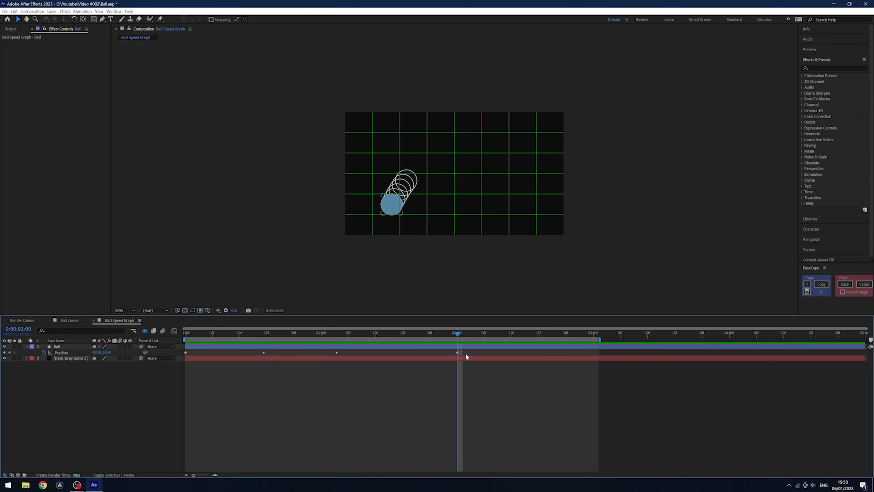
- Try the Ball's last Position keyframe at 0:00:03:00 and at 0:00:01:00, and return it to 0:00:02:00
{"action": "left_click_drag", "start_coordinate": [471, 349], "coordinate": [595, 361]}
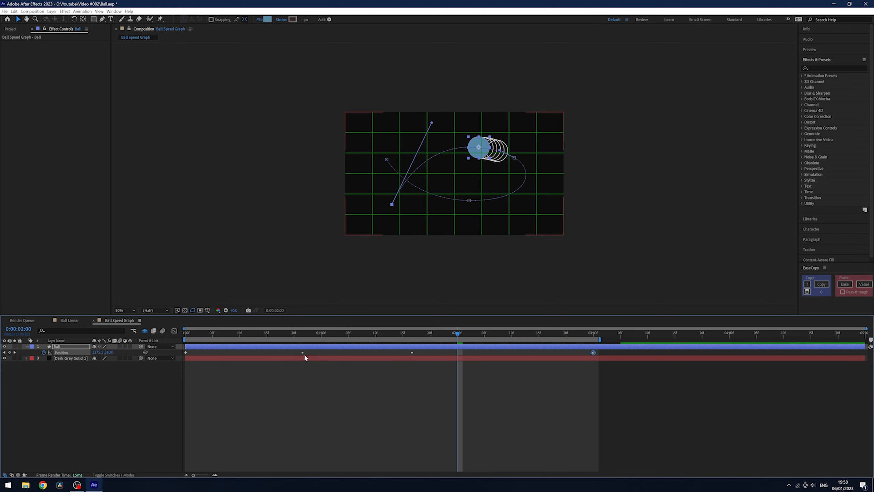
{"action": "left_click_drag", "start_coordinate": [589, 353], "coordinate": [411, 366]}
{"action": "left_click_drag", "start_coordinate": [325, 366], "coordinate": [322, 363]}
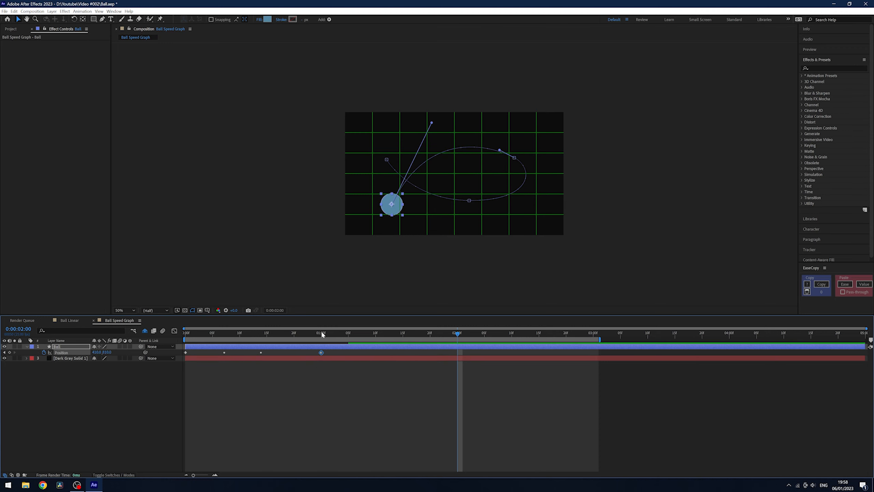
{"action": "left_click_drag", "start_coordinate": [321, 331], "coordinate": [262, 335]}
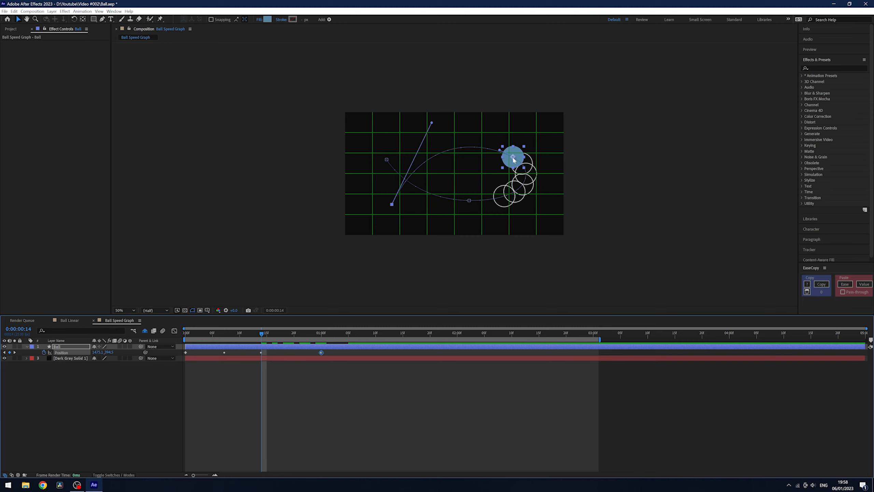
{"action": "key", "text": "j"}
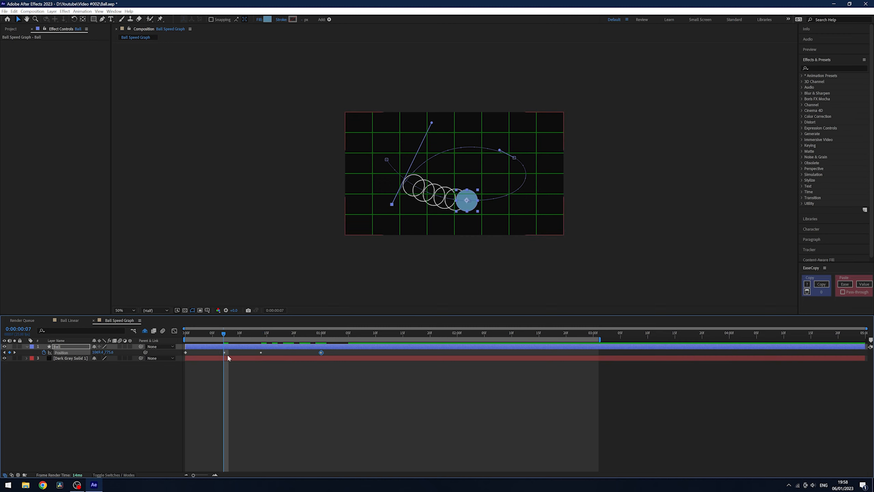
{"action": "left_click_drag", "start_coordinate": [320, 352], "coordinate": [451, 356]}
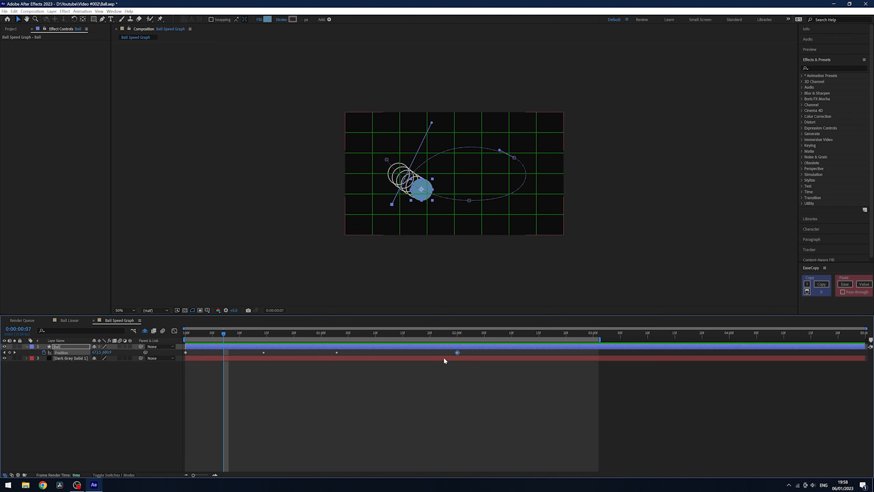
- Examine the ball's location on its path at the roving keyframes near 0:00:00:14 and 0:00:01:03
{"action": "left_click", "coordinate": [262, 334]}
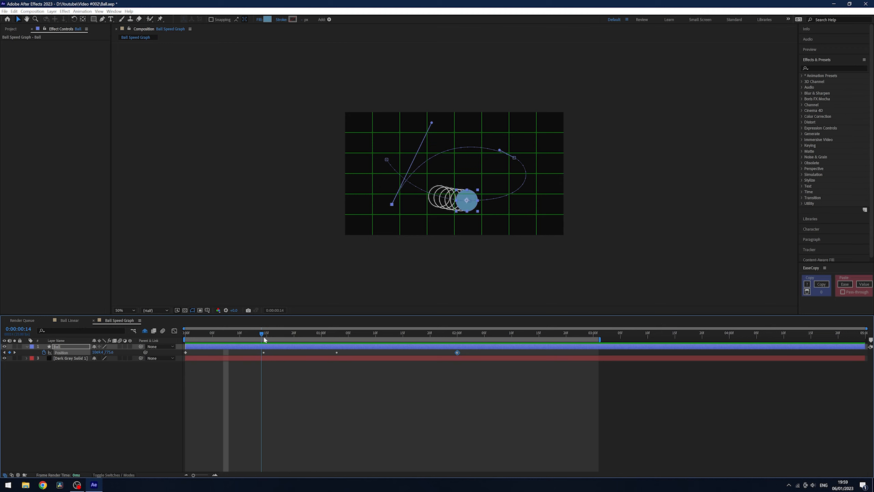
{"action": "left_click_drag", "start_coordinate": [264, 337], "coordinate": [336, 354]}
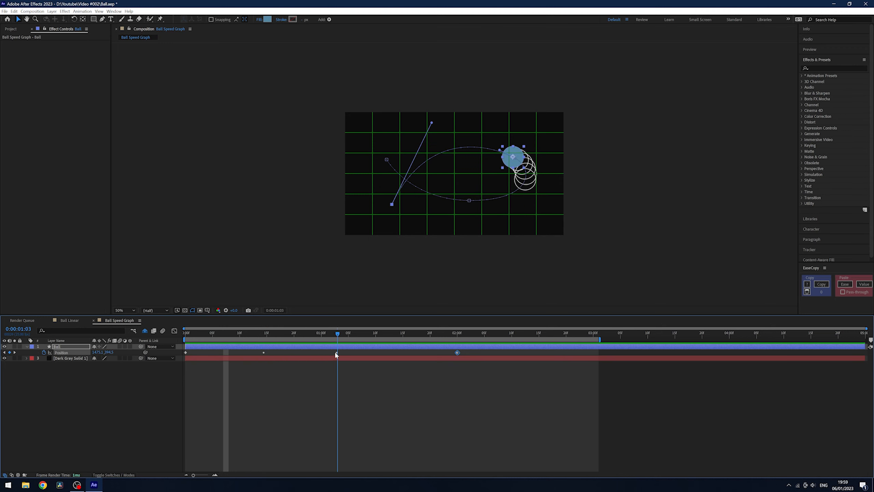
{"action": "mouse_move", "coordinate": [457, 354]}
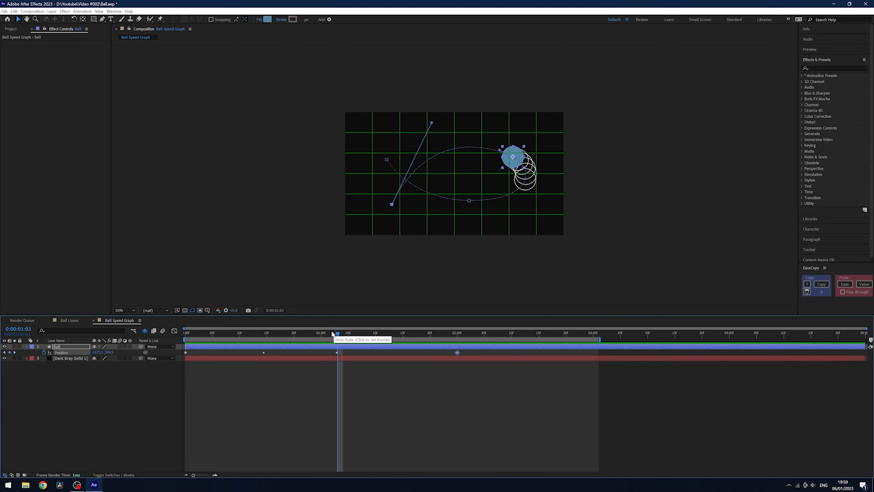
{"action": "left_click_drag", "start_coordinate": [337, 331], "coordinate": [264, 341]}
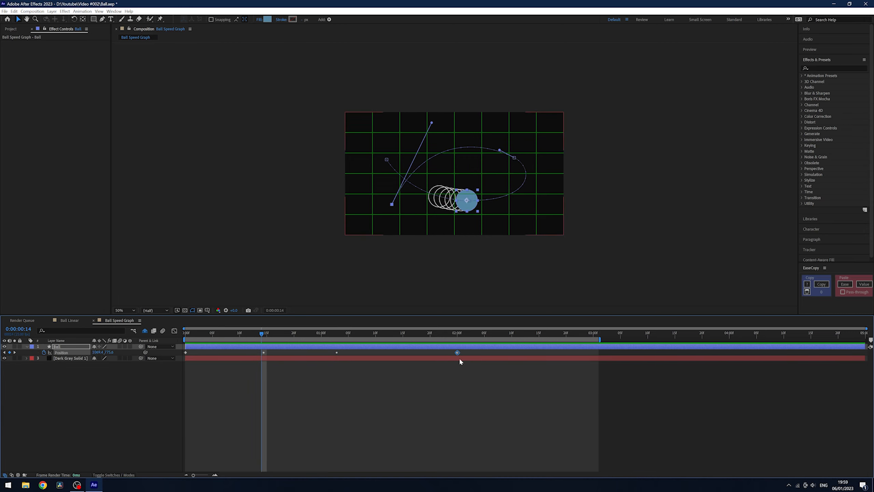
{"action": "left_click_drag", "start_coordinate": [457, 352], "coordinate": [152, 361]}
{"action": "left_click", "coordinate": [466, 377]}
{"action": "left_click", "coordinate": [437, 391]}
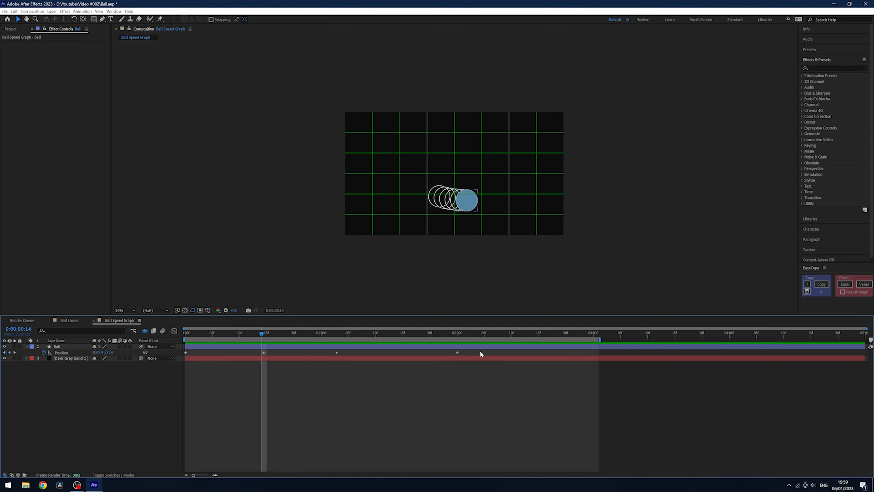
- Apply Easy Ease to all four of the Ball's Position keyframes and preview the motion from the start
{"action": "left_click_drag", "start_coordinate": [241, 334], "coordinate": [184, 336]}
{"action": "left_click_drag", "start_coordinate": [478, 352], "coordinate": [142, 370]}
{"action": "key", "text": "F9"}
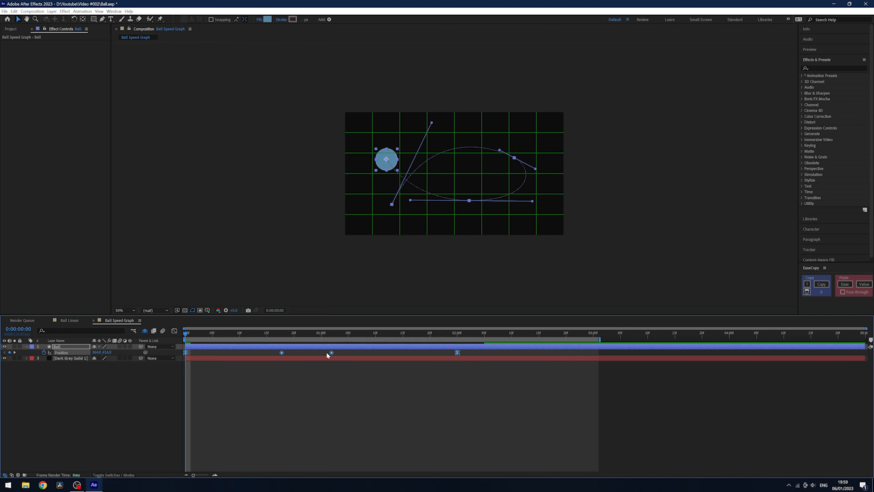
{"action": "left_click", "coordinate": [349, 390]}
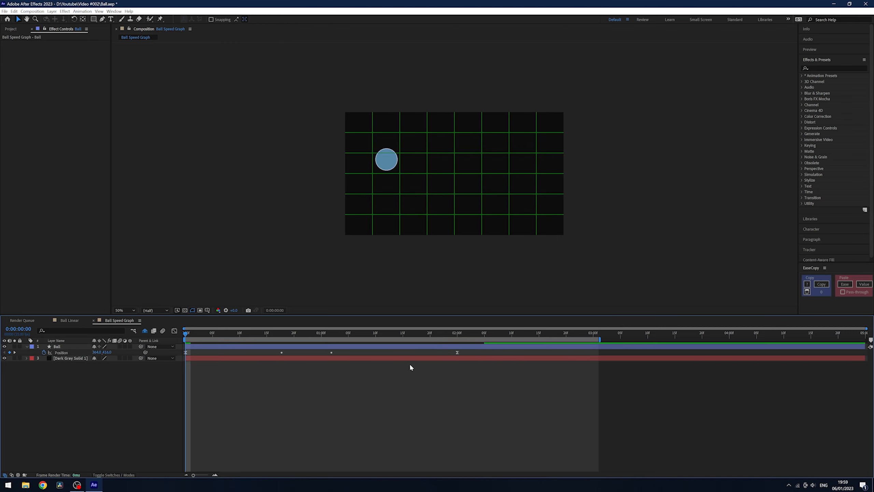
{"action": "left_click_drag", "start_coordinate": [380, 332], "coordinate": [186, 335]}
{"action": "key", "text": "space"}
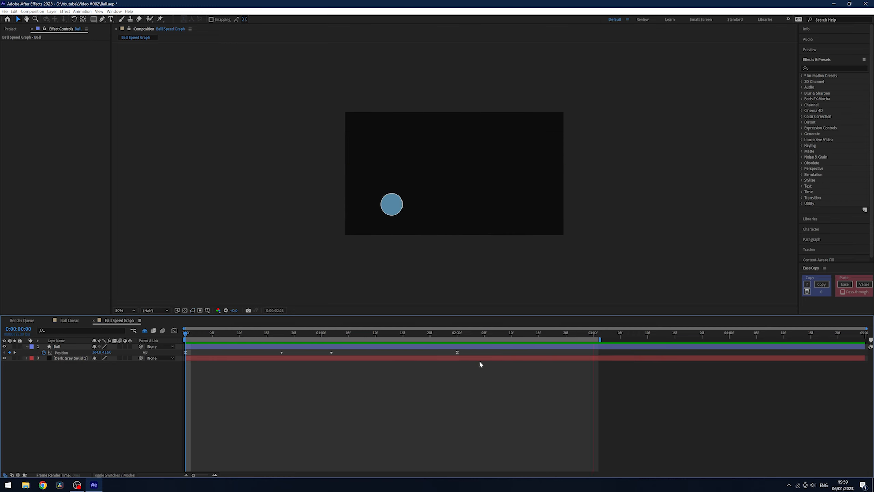
{"action": "left_click", "coordinate": [456, 332]}
- Show all of the Ball's Position keyframes in the Graph Editor and check the graph type options for Edit Speed Graph
{"action": "left_click_drag", "start_coordinate": [474, 352], "coordinate": [172, 362]}
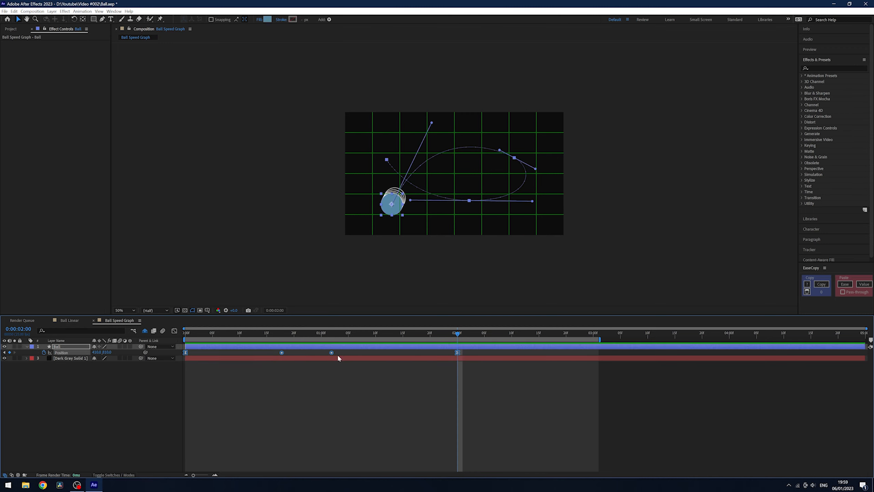
{"action": "left_click", "coordinate": [174, 330]}
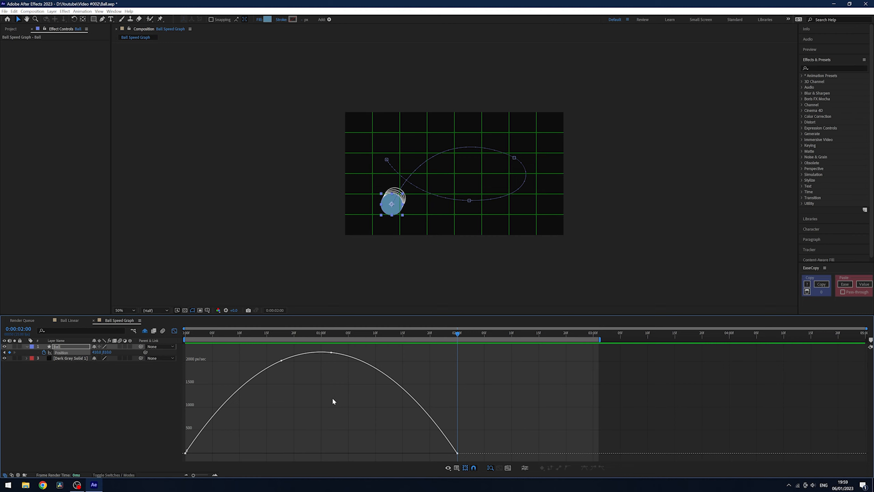
{"action": "left_click_drag", "start_coordinate": [506, 464], "coordinate": [182, 349]}
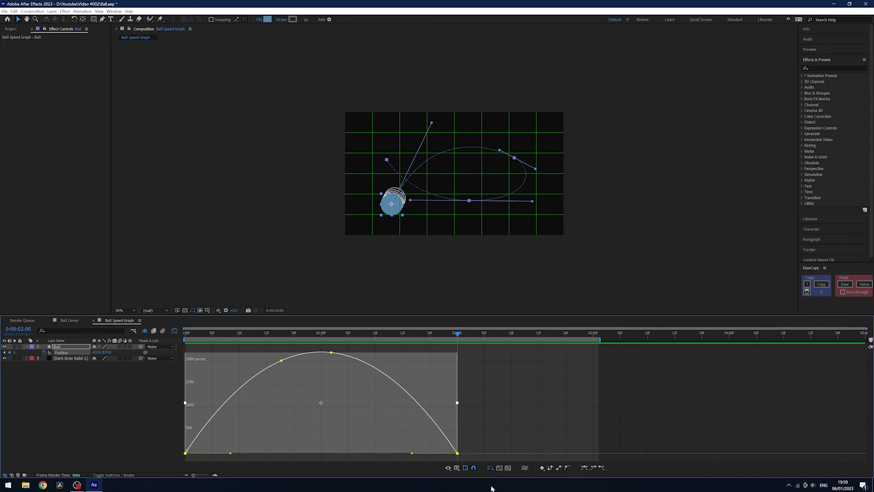
{"action": "left_click", "coordinate": [457, 467]}
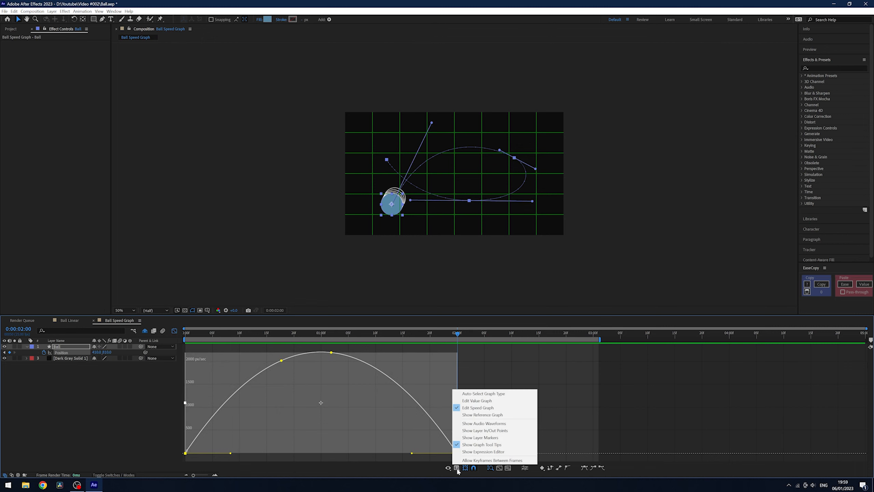
{"action": "left_click", "coordinate": [609, 376]}
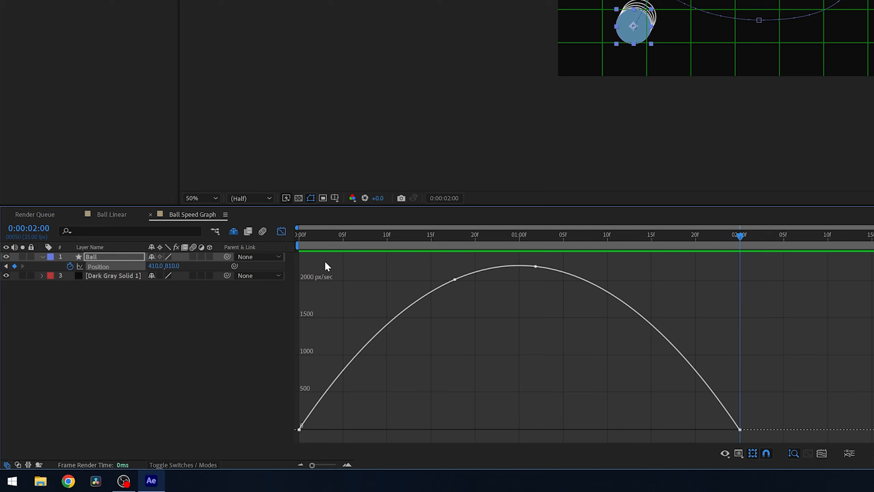
- Inspect the speed curve up to 0:00:01:00 and lengthen the first Position keyframe's outgoing handle to about 0:00:00:20
{"action": "left_click_drag", "start_coordinate": [302, 234], "coordinate": [515, 259]}
{"action": "left_click", "coordinate": [519, 239]}
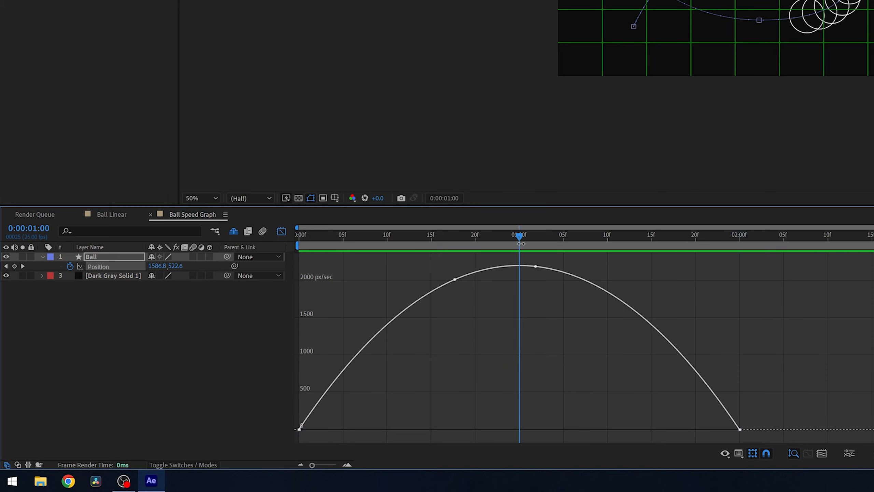
{"action": "left_click_drag", "start_coordinate": [417, 439], "coordinate": [282, 406]}
{"action": "left_click_drag", "start_coordinate": [373, 429], "coordinate": [411, 430]}
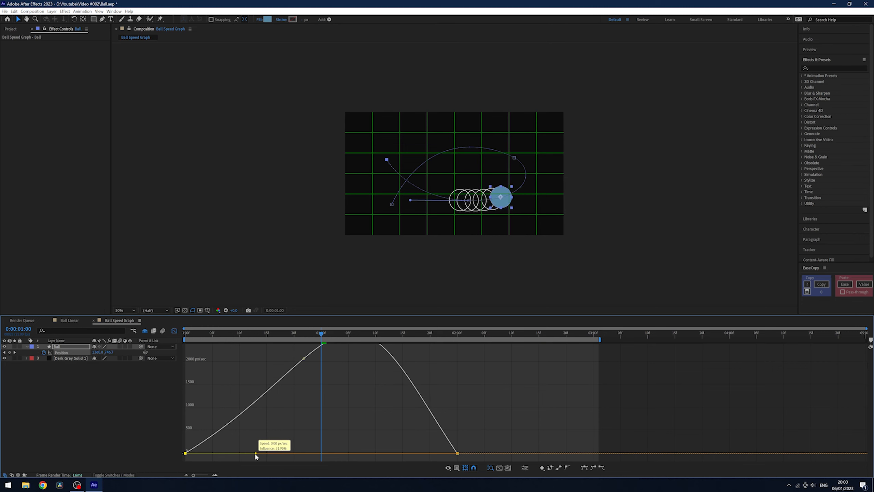
{"action": "left_click_drag", "start_coordinate": [256, 454], "coordinate": [292, 453]}
- Lengthen the last Position keyframe's incoming handle to about 0:00:01:05 and compare the speed curve with Ball Linear's X Position graph
{"action": "left_click", "coordinate": [457, 453]}
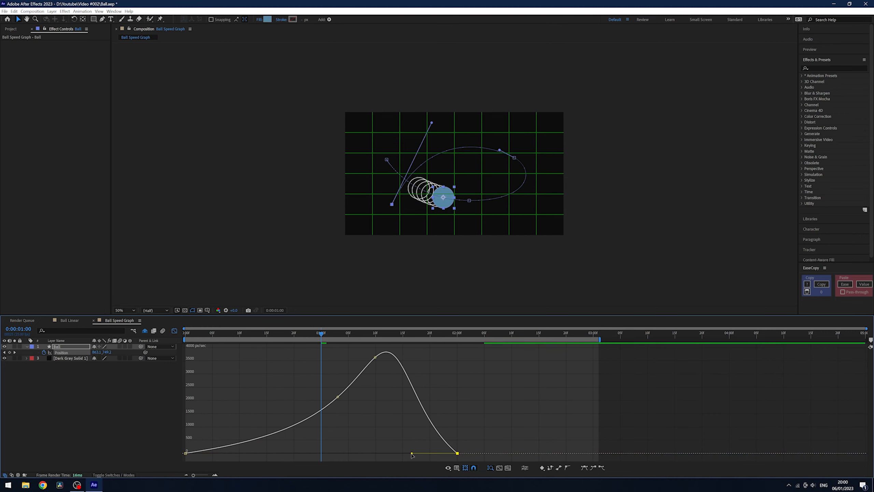
{"action": "left_click_drag", "start_coordinate": [412, 453], "coordinate": [348, 453]}
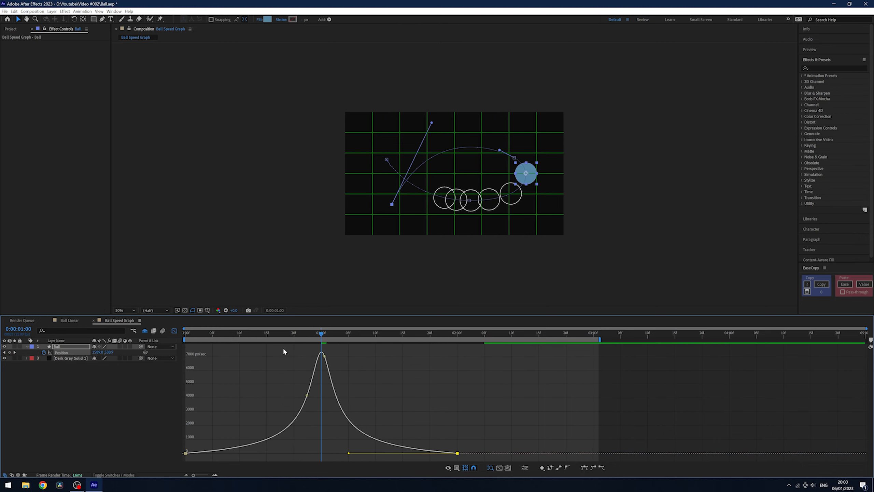
{"action": "left_click", "coordinate": [73, 321]}
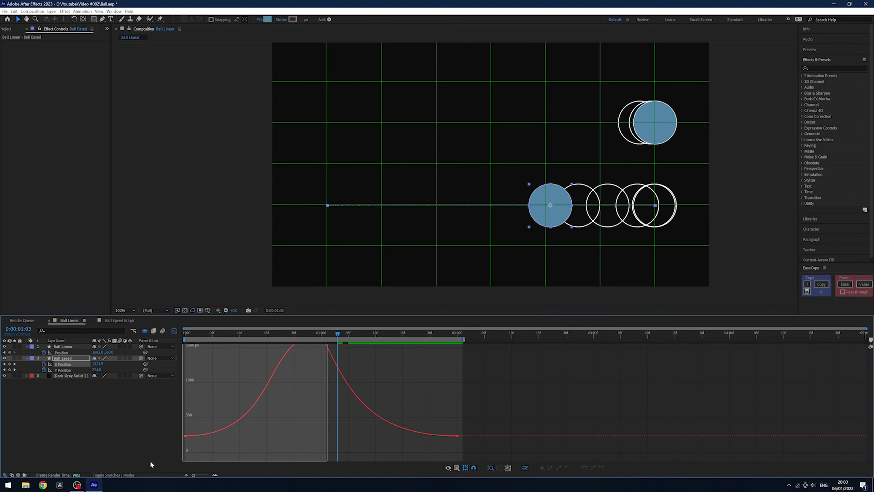
{"action": "left_click", "coordinate": [125, 320]}
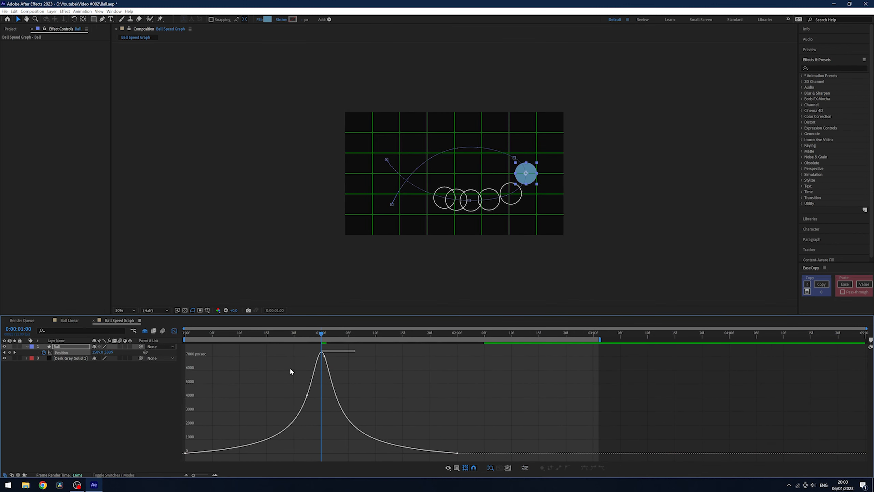
- Preview the Ball's motion from the start and inspect its position around the speed peak, from 0:00:01:00 to 0:00:01:02
{"action": "left_click_drag", "start_coordinate": [295, 336], "coordinate": [182, 345]}
{"action": "key", "text": "space"}
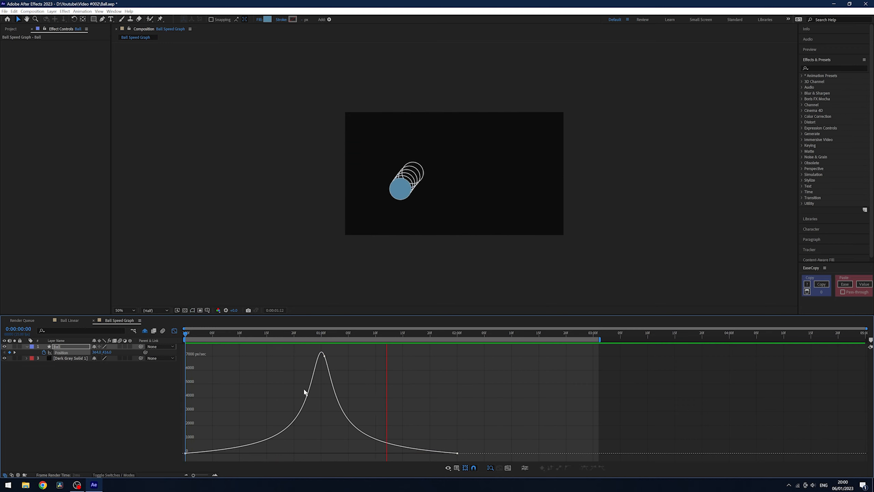
{"action": "left_click", "coordinate": [320, 331]}
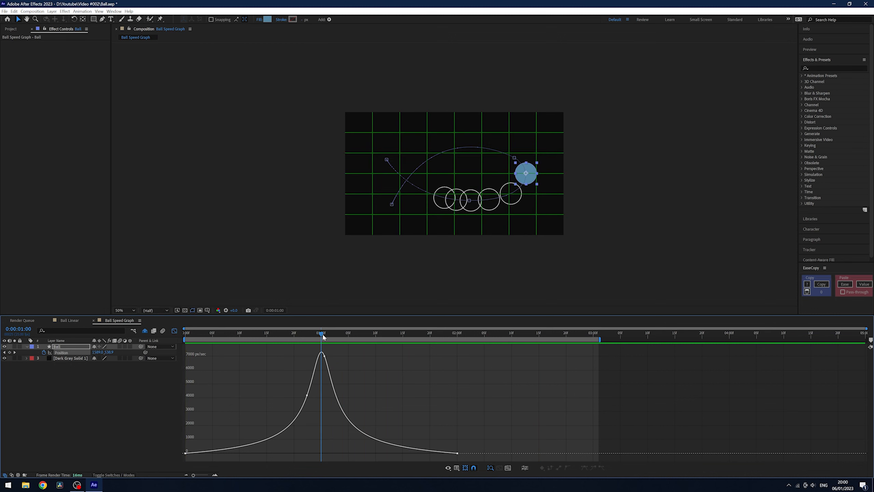
{"action": "left_click_drag", "start_coordinate": [324, 330], "coordinate": [330, 371]}
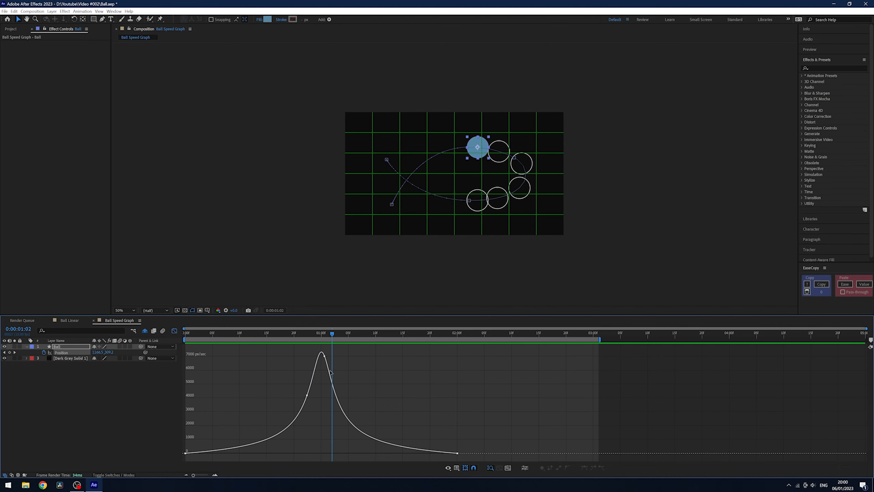
- Examine the spacing of the Ball's Position keyframes on the layer bar and return to the speed graph
{"action": "left_click", "coordinate": [174, 330]}
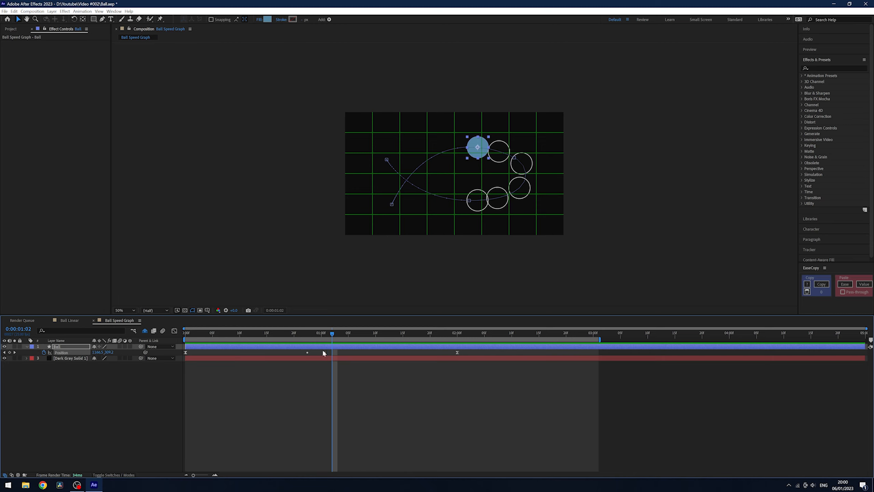
{"action": "left_click_drag", "start_coordinate": [535, 349], "coordinate": [174, 378]}
{"action": "left_click", "coordinate": [174, 330]}
- Shift the speed peak to about 0:00:00:20 by shortening the first Position keyframe's outgoing handle to about 0:00:00:14
{"action": "left_click_drag", "start_coordinate": [264, 458], "coordinate": [147, 441]}
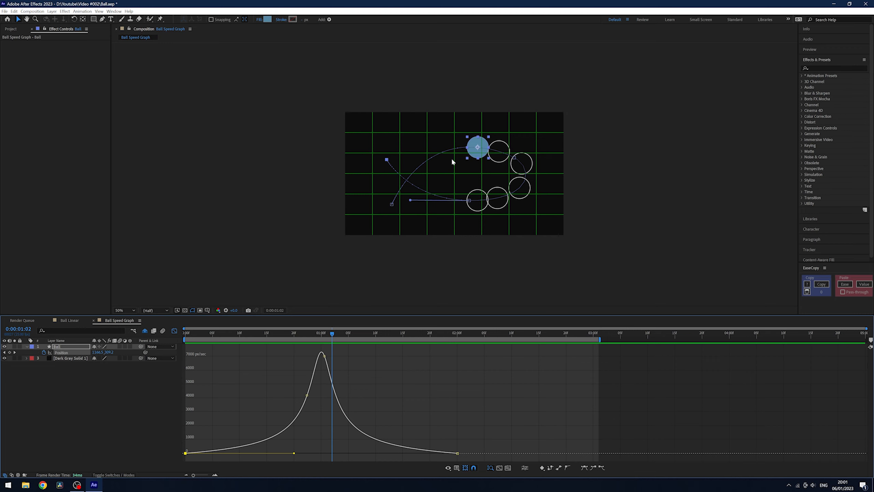
{"action": "left_click_drag", "start_coordinate": [293, 453], "coordinate": [263, 455]}
- Reshape the speed curve to peak near 0:00:01:13, with the first keyframe's outgoing handle at about 0:00:01:00, preview it and close the Graph Editor
{"action": "left_click_drag", "start_coordinate": [473, 437], "coordinate": [434, 460]}
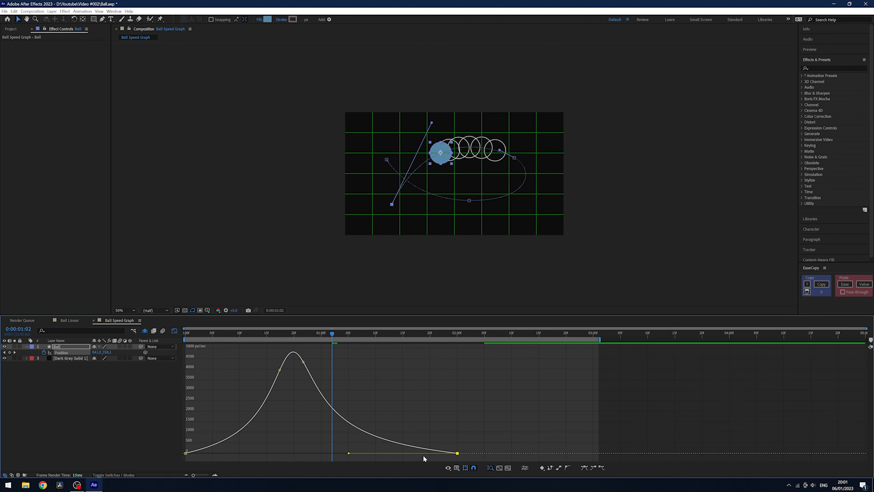
{"action": "left_click_drag", "start_coordinate": [349, 454], "coordinate": [320, 453]}
{"action": "key", "text": "space"}
{"action": "key", "text": "space"}
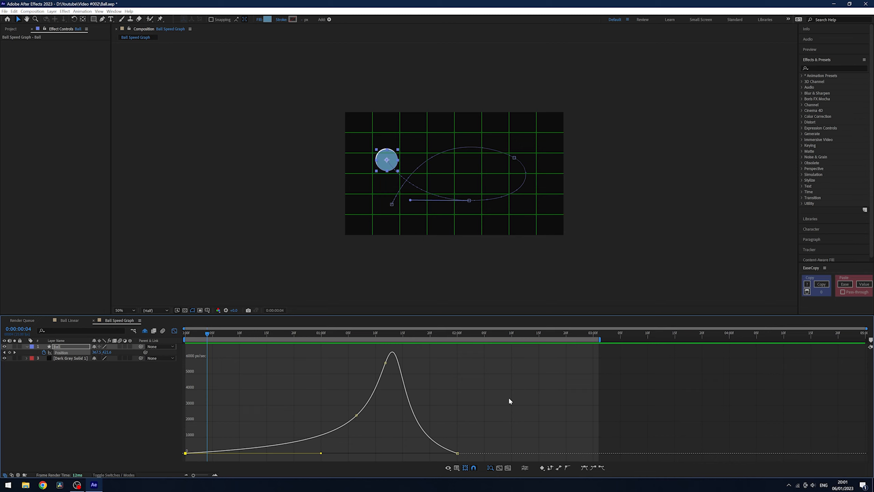
{"action": "left_click", "coordinate": [174, 331]}
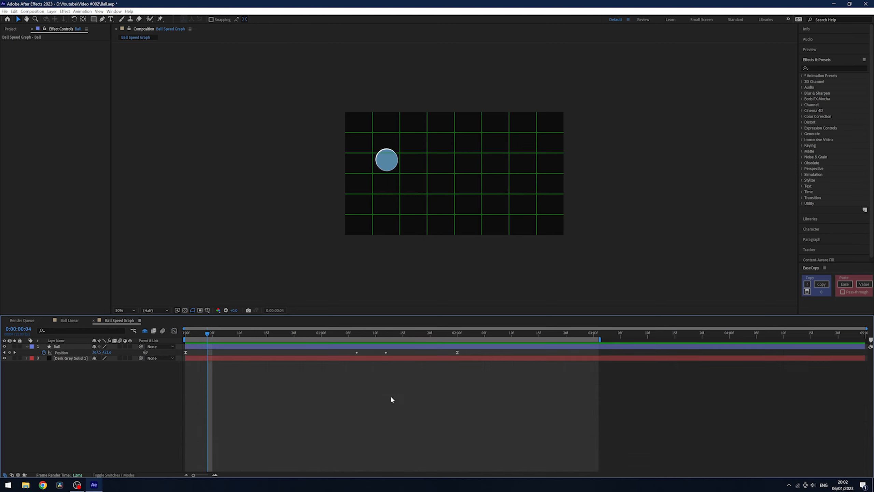